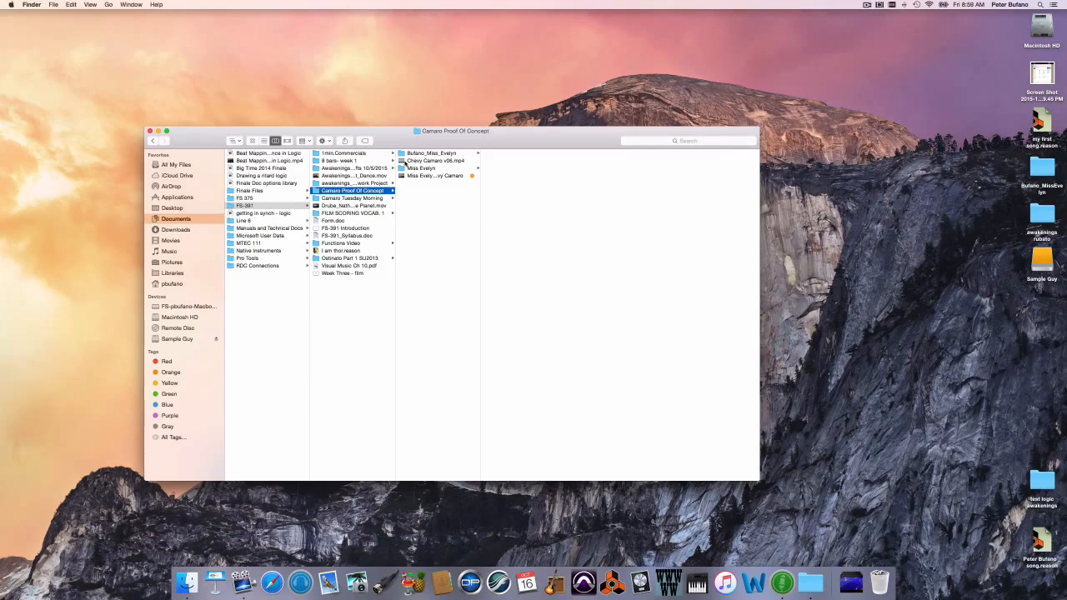
Step: Open the movie Chevy Camaro v06.mp4 from the Camaro Proof Of Concept folder and enlarge its player window
{"action": "left_click", "coordinate": [402, 161]}
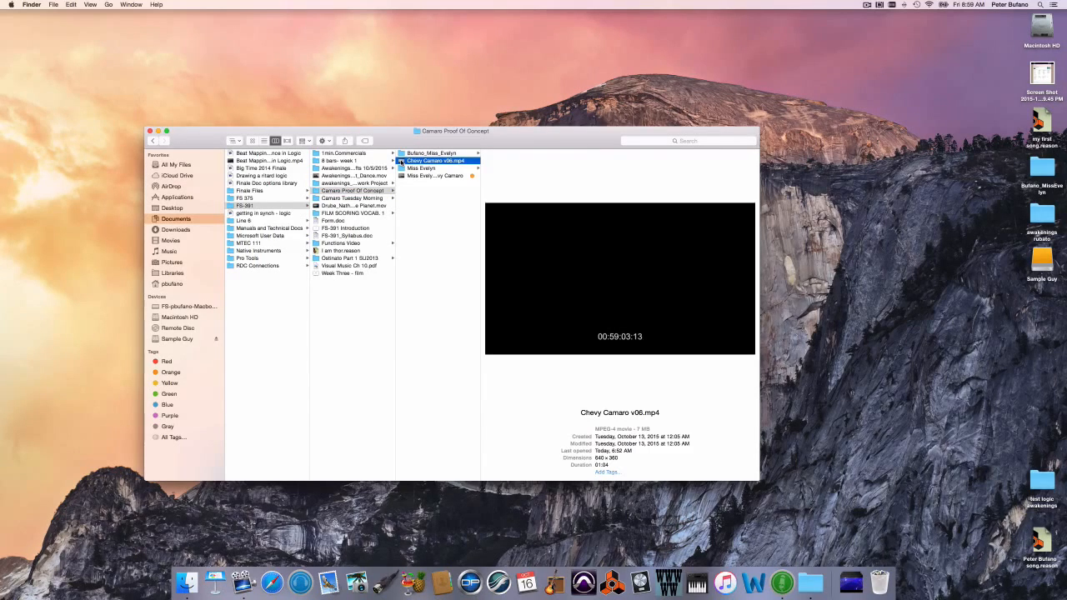
{"action": "double_click", "coordinate": [402, 161]}
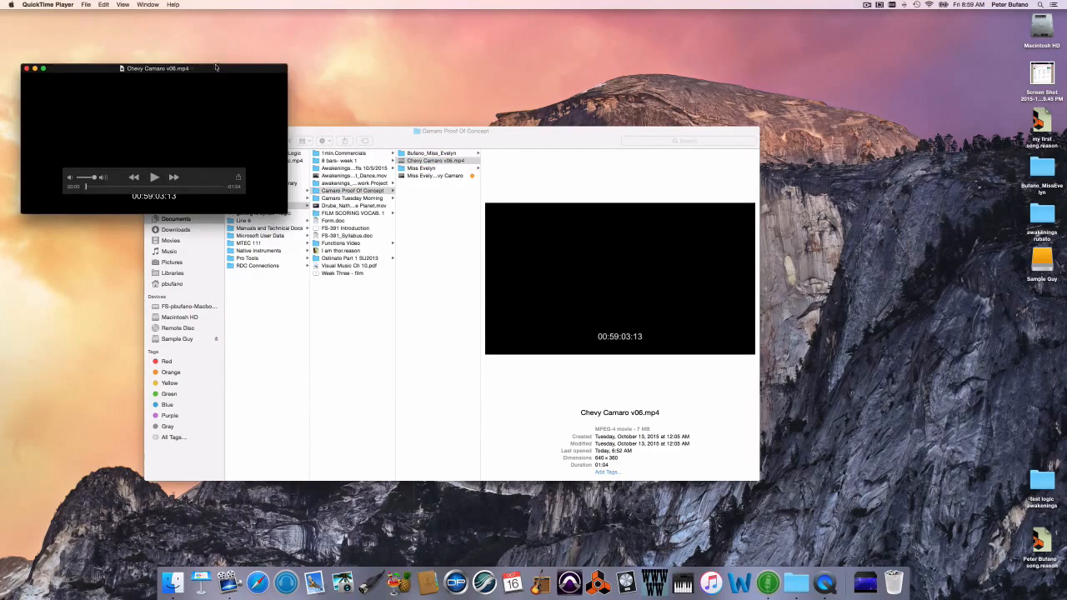
{"action": "left_click_drag", "start_coordinate": [215, 66], "coordinate": [339, 158]}
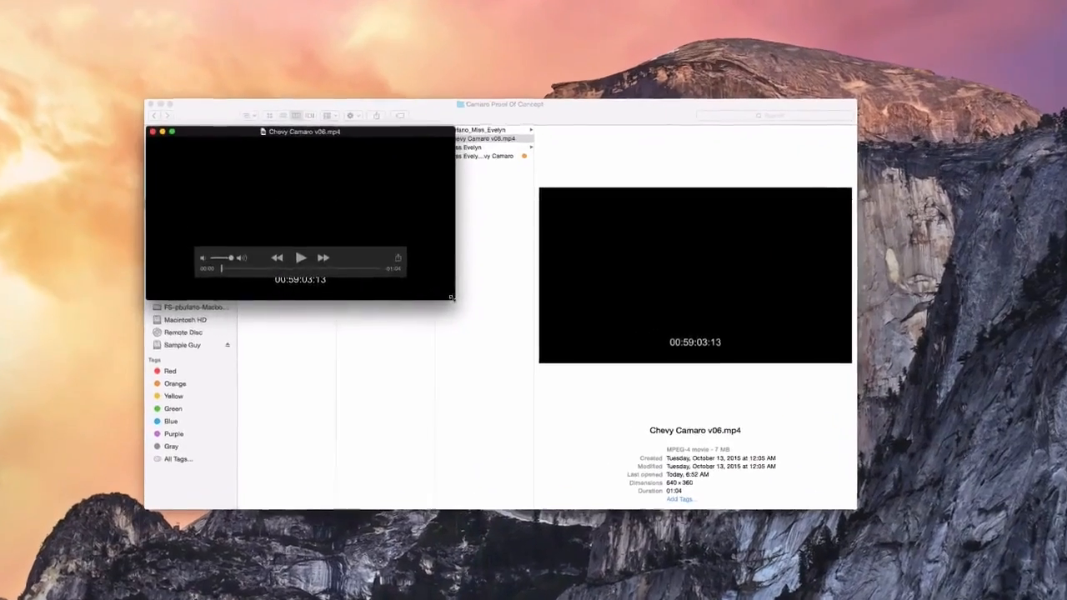
{"action": "left_click_drag", "start_coordinate": [429, 291], "coordinate": [639, 421]}
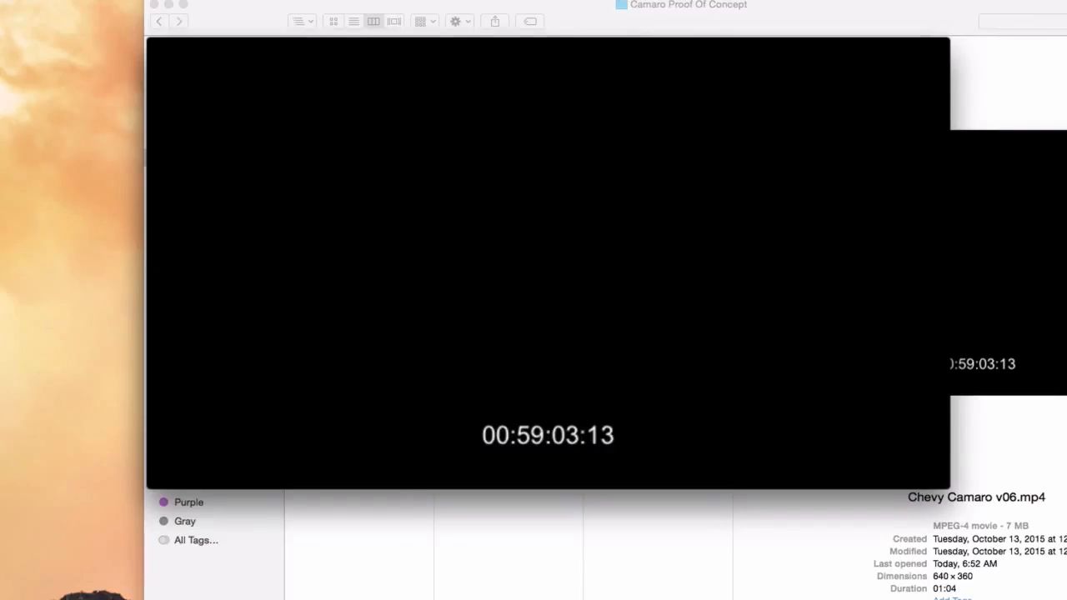
Step: Rewind the movie to its first frame and advance it six single frames to examine the burned-in timecode
{"action": "mouse_move", "coordinate": [572, 459]}
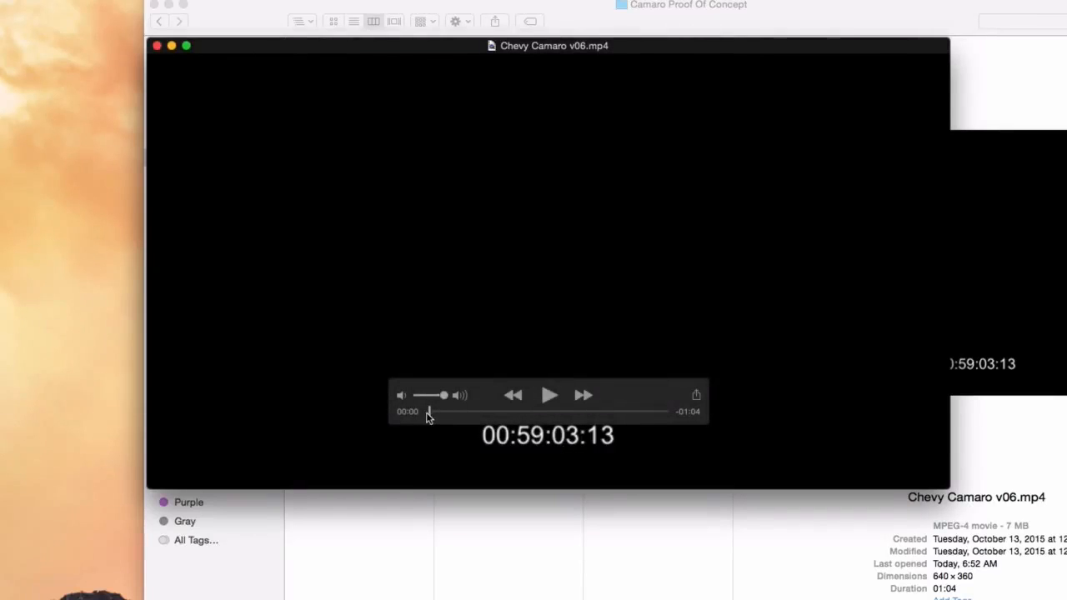
{"action": "mouse_move", "coordinate": [431, 414]}
{"action": "left_mouse_down"}
{"action": "mouse_move", "coordinate": [467, 415]}
{"action": "mouse_move", "coordinate": [414, 412]}
{"action": "left_mouse_up"}
{"action": "left_click_drag", "start_coordinate": [431, 416], "coordinate": [420, 416]}
{"action": "key", "text": "Right"}
{"action": "key", "text": "Right"}
{"action": "key", "text": "Right"}
{"action": "key", "text": "Right"}
{"action": "key", "text": "Right"}
{"action": "key", "text": "Right"}
{"action": "key", "text": "Right"}
{"action": "key", "text": "Right"}
{"action": "key", "text": "Right"}
Step: Scrub to the opening desert shot and step frame by frame to the one at timecode 00:59:09:01
{"action": "left_click_drag", "start_coordinate": [431, 414], "coordinate": [450, 414]}
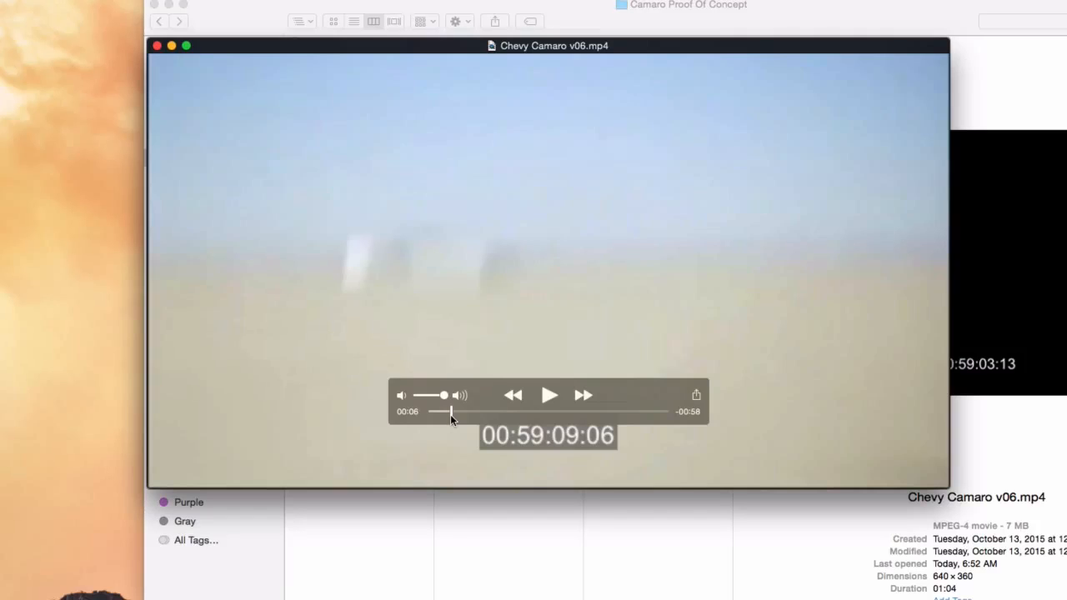
{"action": "key", "text": "Left"}
{"action": "key", "text": "Left"}
{"action": "key", "text": "Left"}
{"action": "key", "text": "Left"}
{"action": "key", "text": "Left"}
{"action": "key", "text": "Left"}
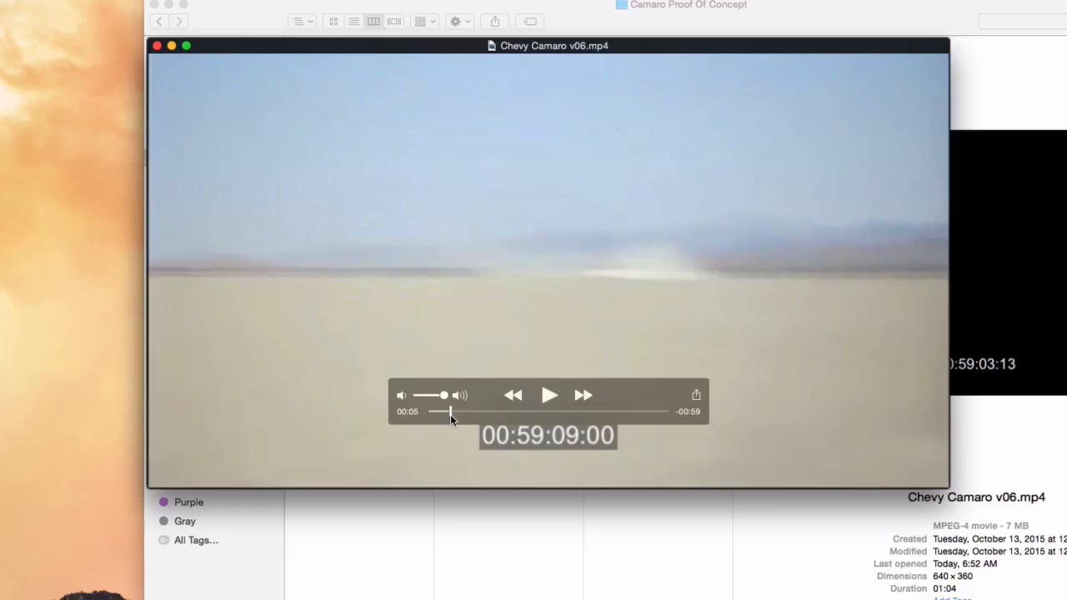
{"action": "key", "text": "Right"}
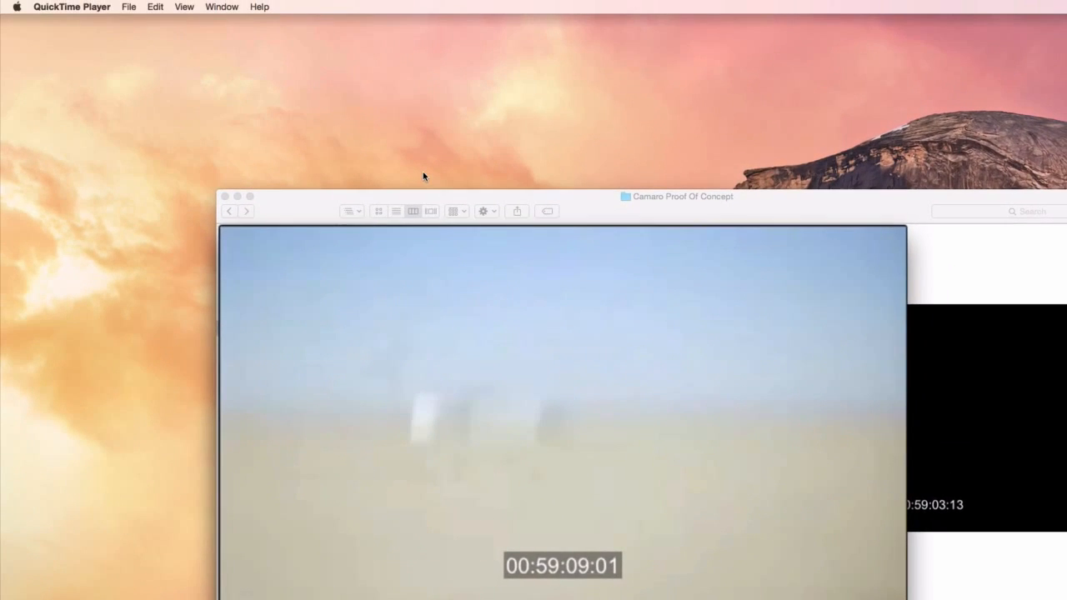
Step: Check the movie's frame rate in the Movie Inspector, and quit QuickTime Player
{"action": "left_click", "coordinate": [221, 7]}
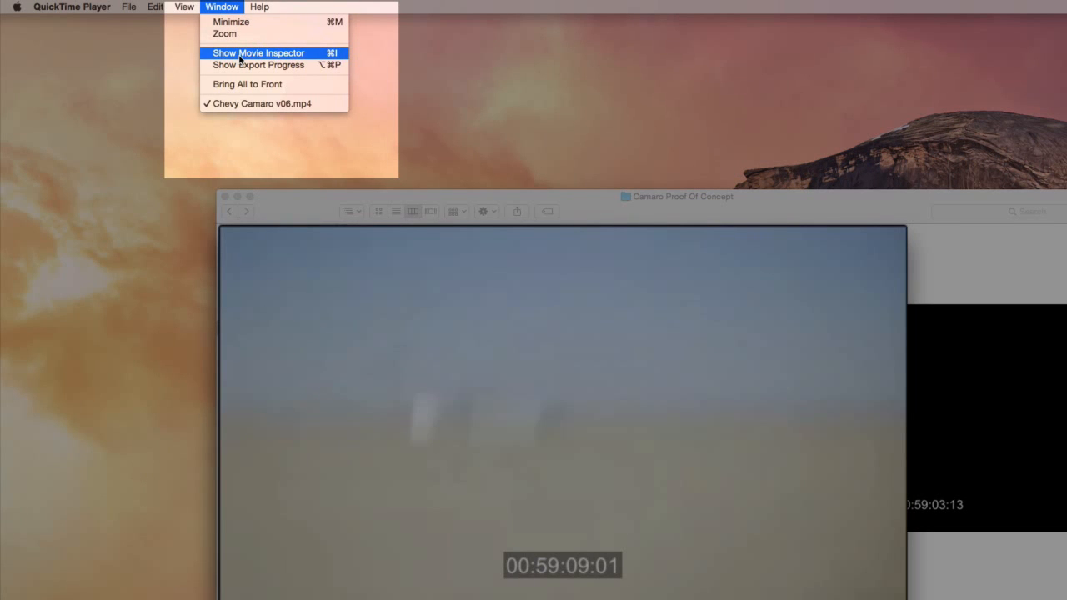
{"action": "left_click", "coordinate": [239, 55]}
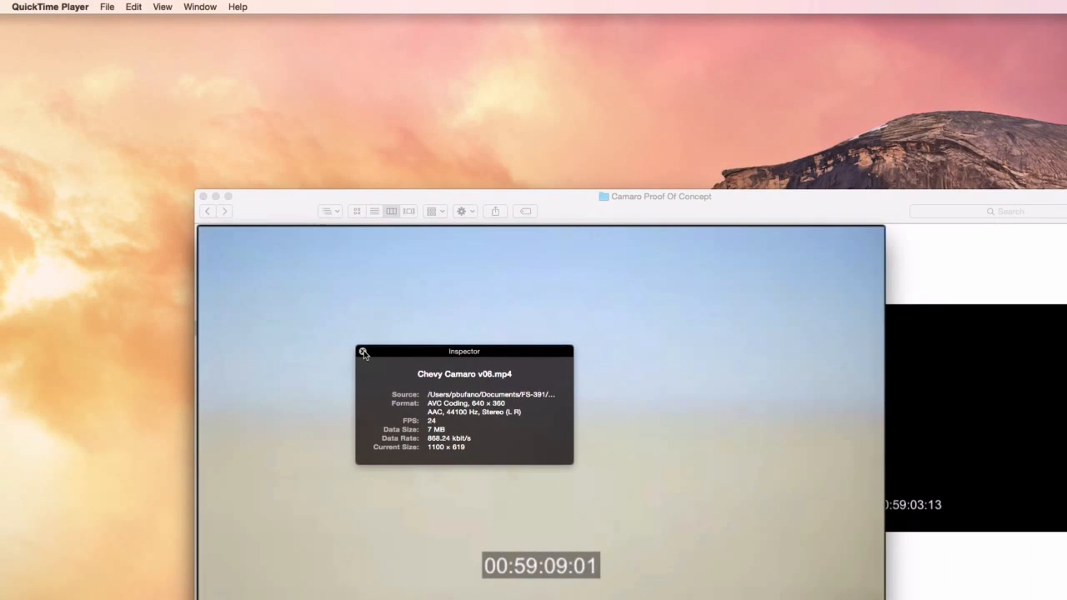
{"action": "left_click", "coordinate": [363, 352]}
{"action": "left_click", "coordinate": [52, 6]}
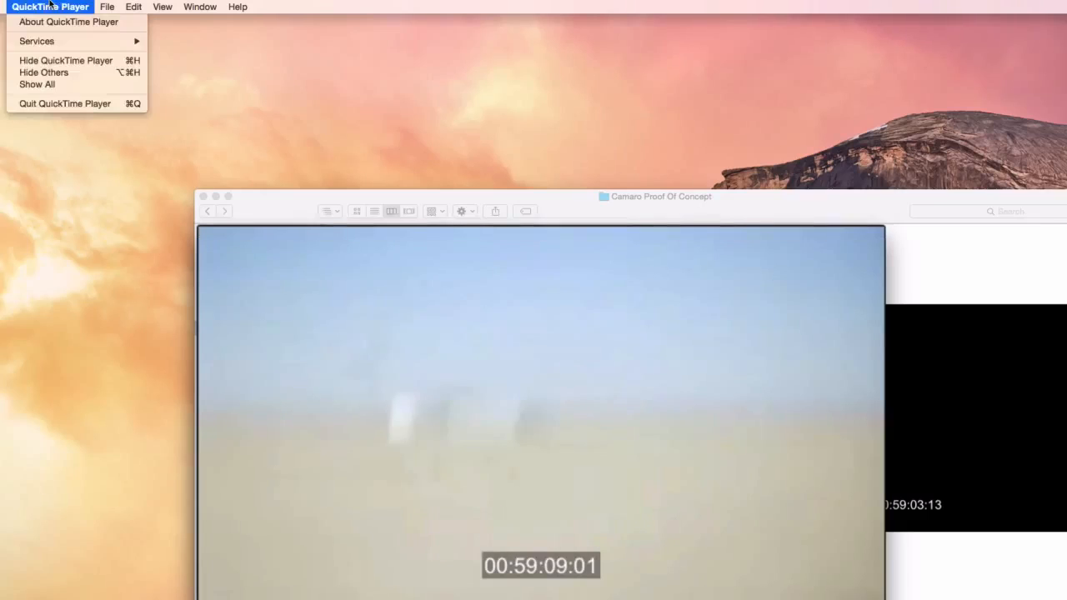
{"action": "left_click", "coordinate": [57, 103]}
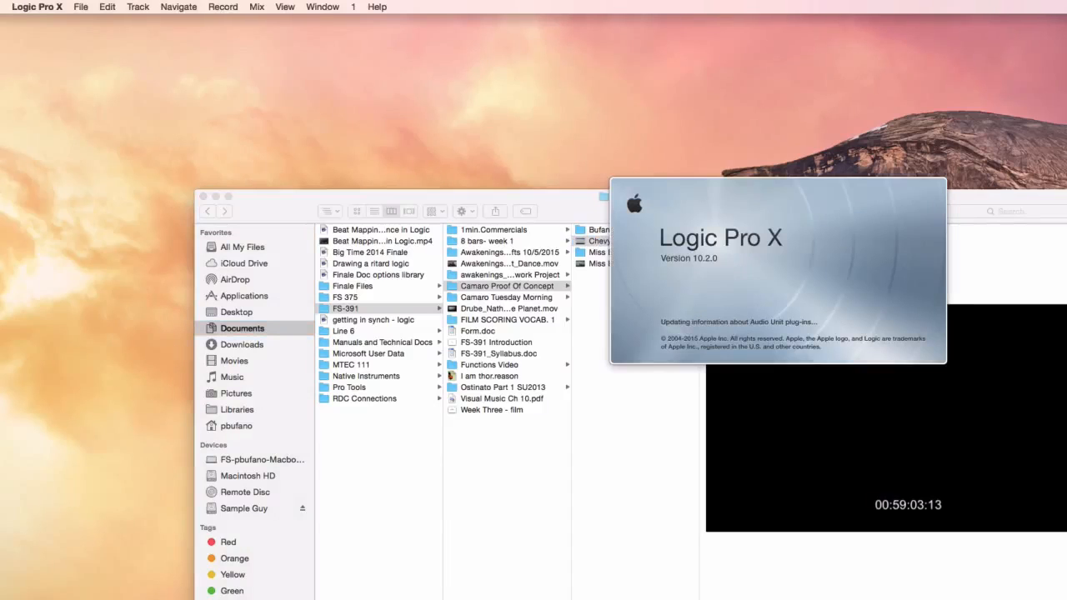
Step: Create a new Logic Pro X project with one software instrument track using Kontakt 5
{"action": "left_click", "coordinate": [87, 6]}
{"action": "left_click", "coordinate": [92, 22]}
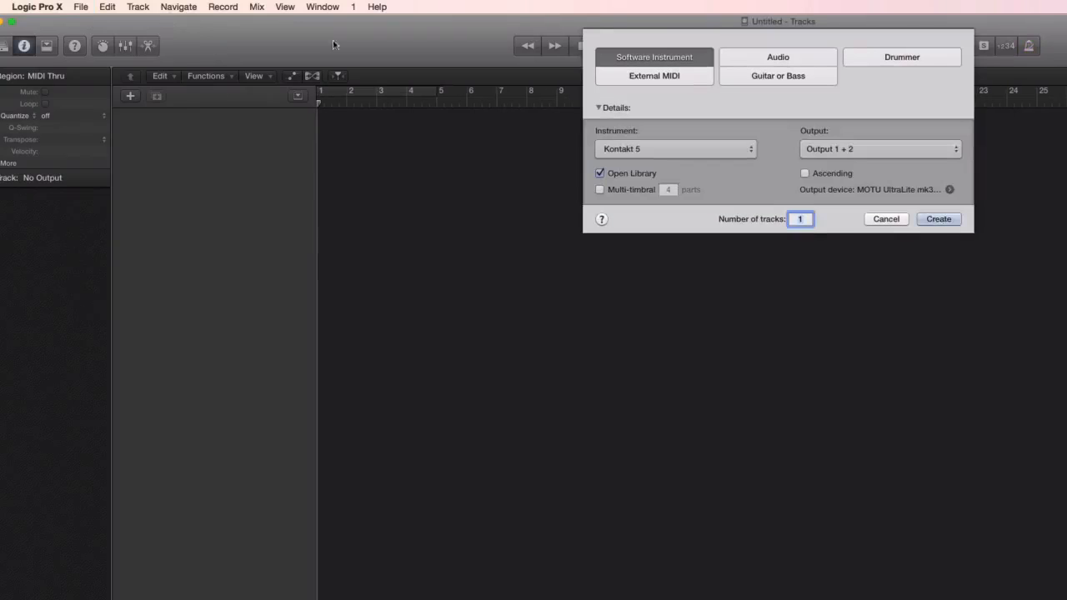
{"action": "left_click", "coordinate": [941, 221]}
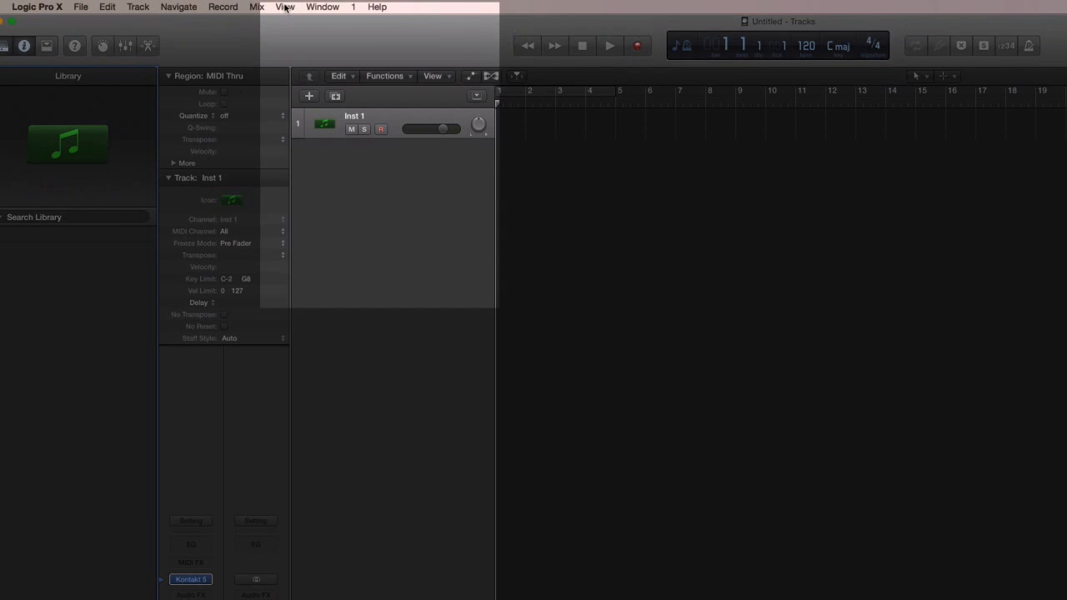
Step: Customize the control bar by changing its LCD display mode to Custom
{"action": "left_click", "coordinate": [285, 7]}
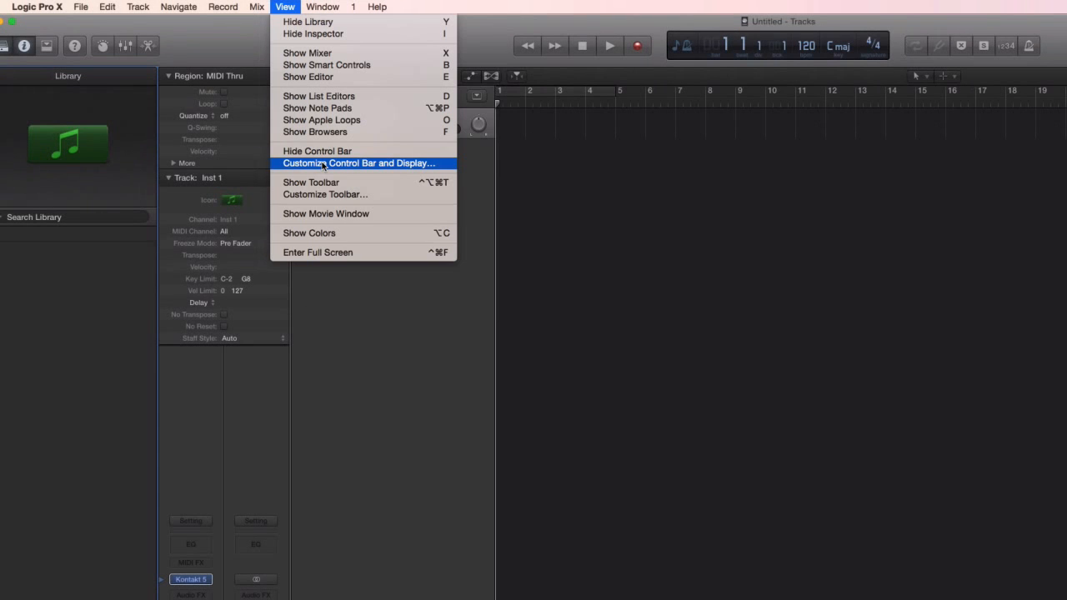
{"action": "left_click", "coordinate": [324, 164]}
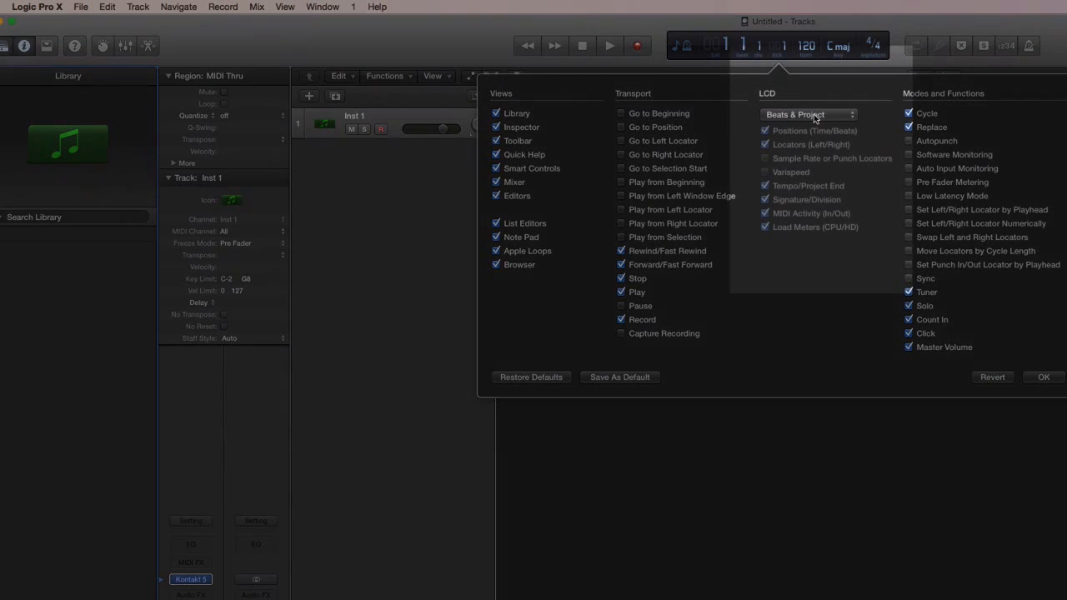
{"action": "left_click", "coordinate": [805, 115]}
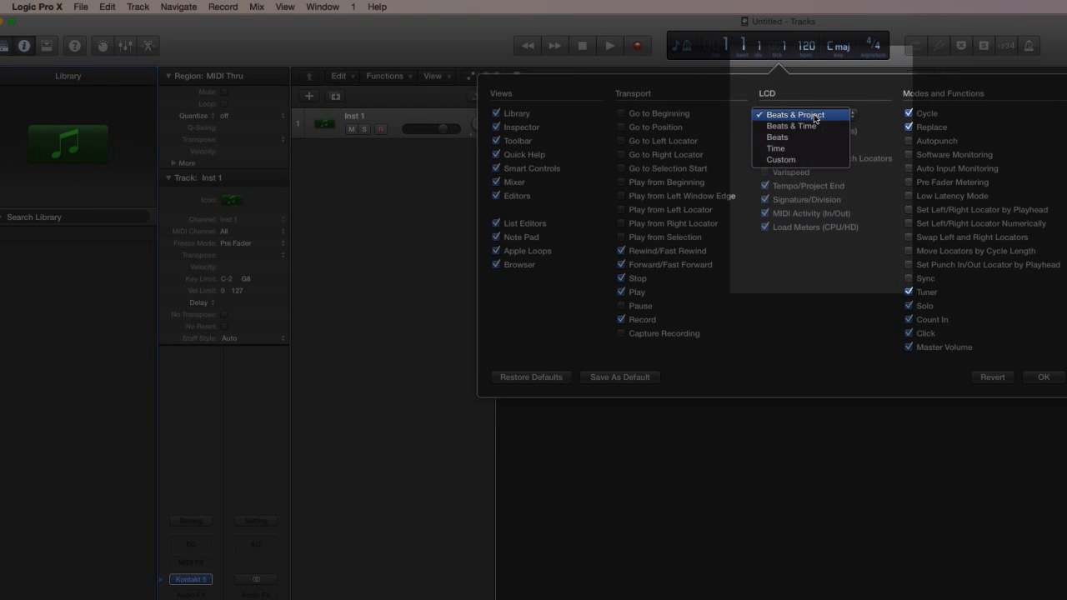
{"action": "left_click", "coordinate": [801, 161]}
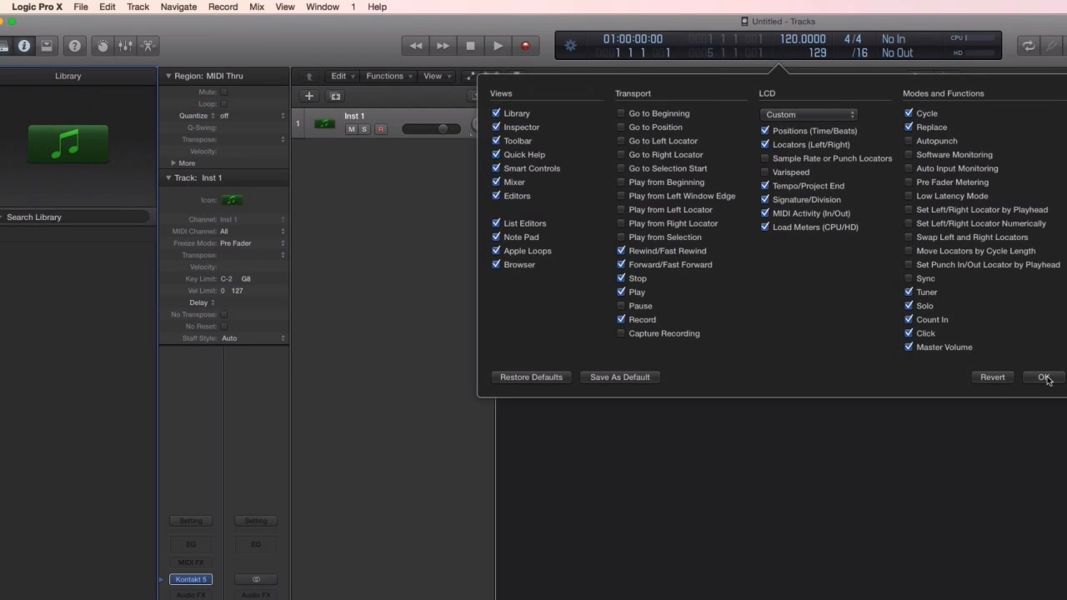
{"action": "left_click", "coordinate": [1045, 378]}
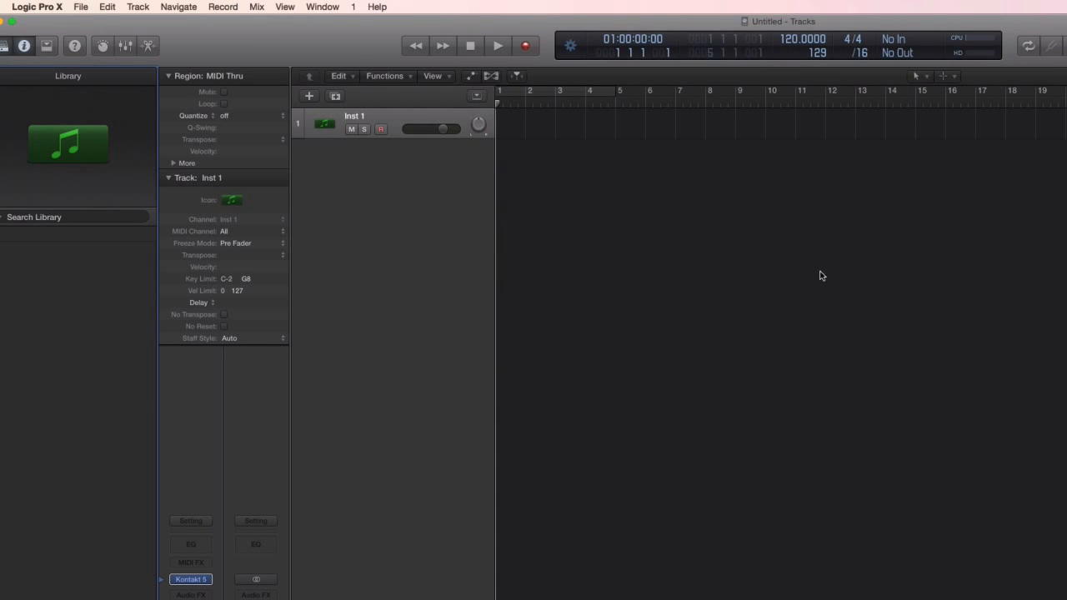
Step: Set the frame rate to 24 fps in the project's synchronization settings
{"action": "left_click", "coordinate": [82, 8]}
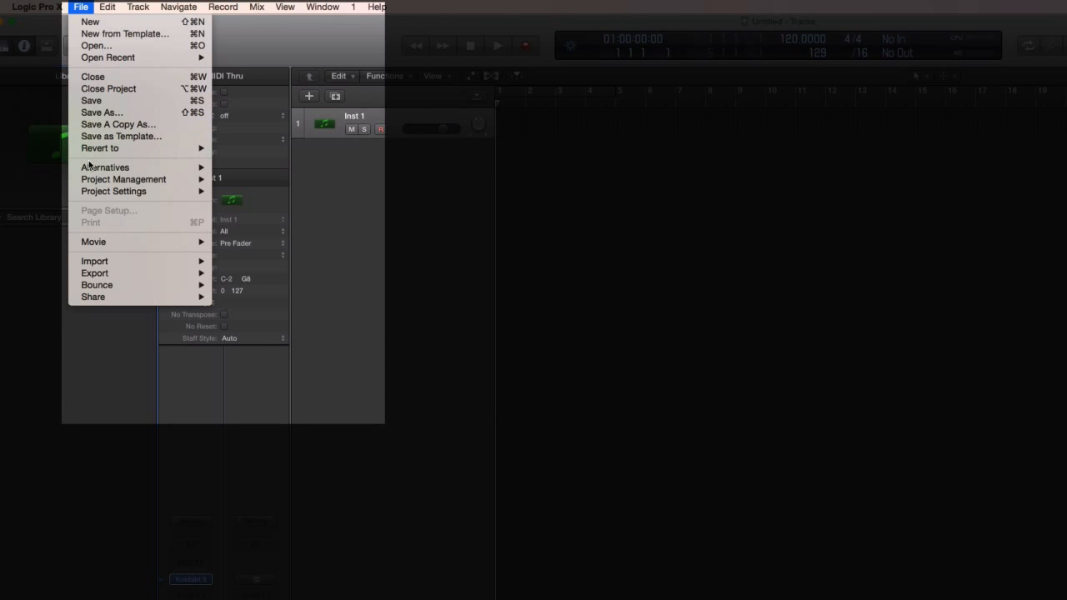
{"action": "mouse_move", "coordinate": [88, 191]}
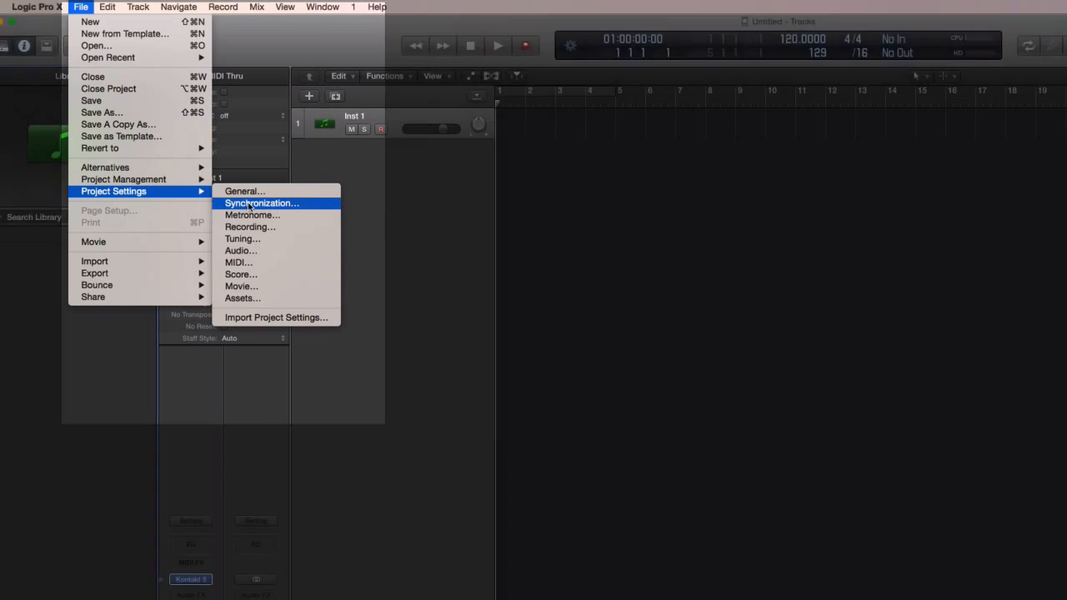
{"action": "left_click", "coordinate": [261, 203]}
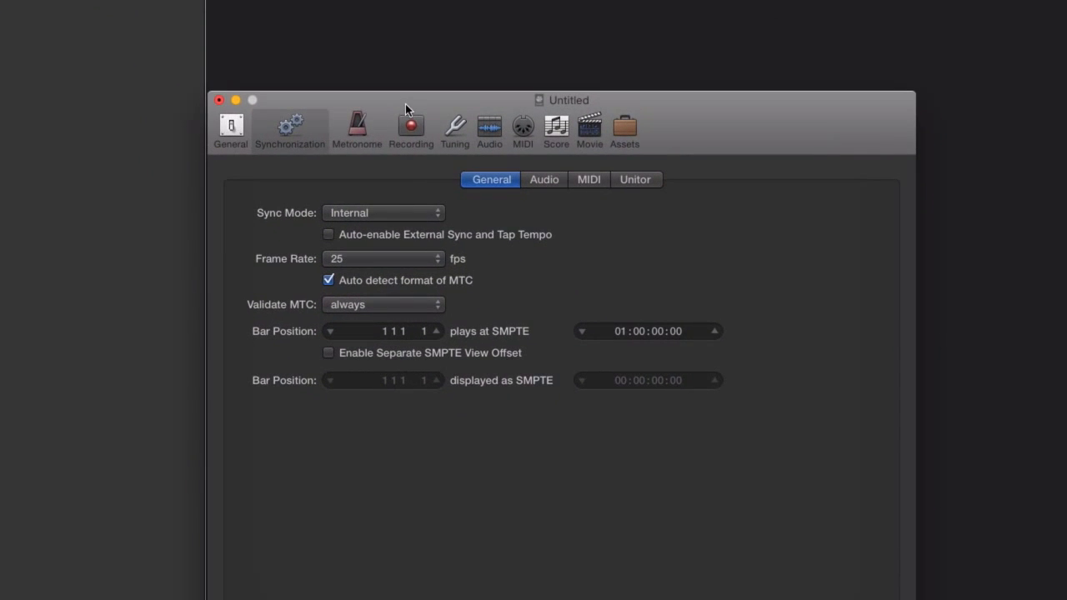
{"action": "left_click_drag", "start_coordinate": [402, 100], "coordinate": [397, 34]}
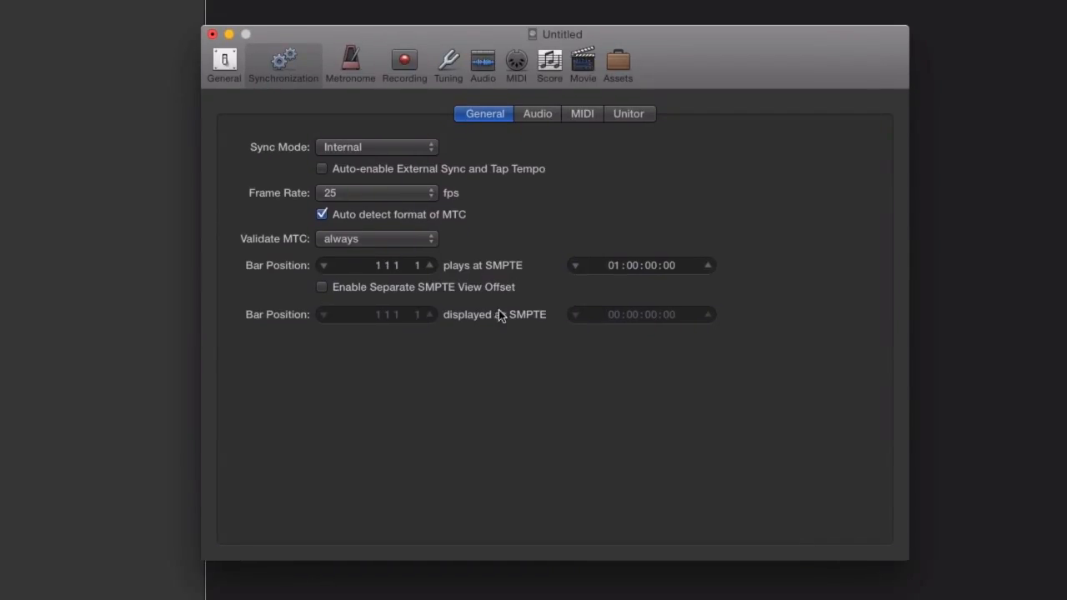
{"action": "left_click", "coordinate": [405, 197]}
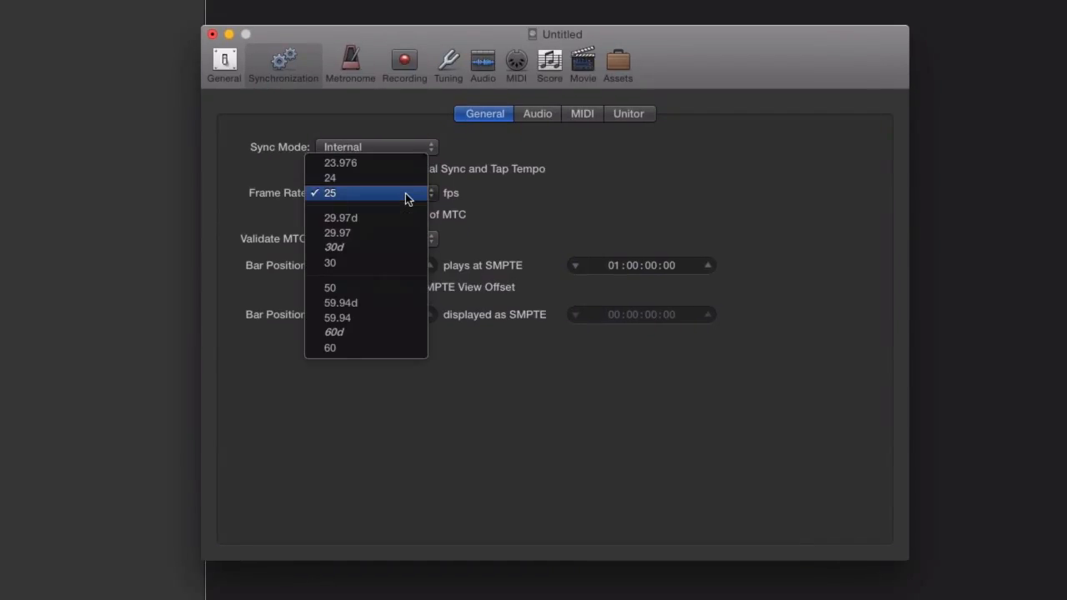
{"action": "left_click", "coordinate": [406, 180]}
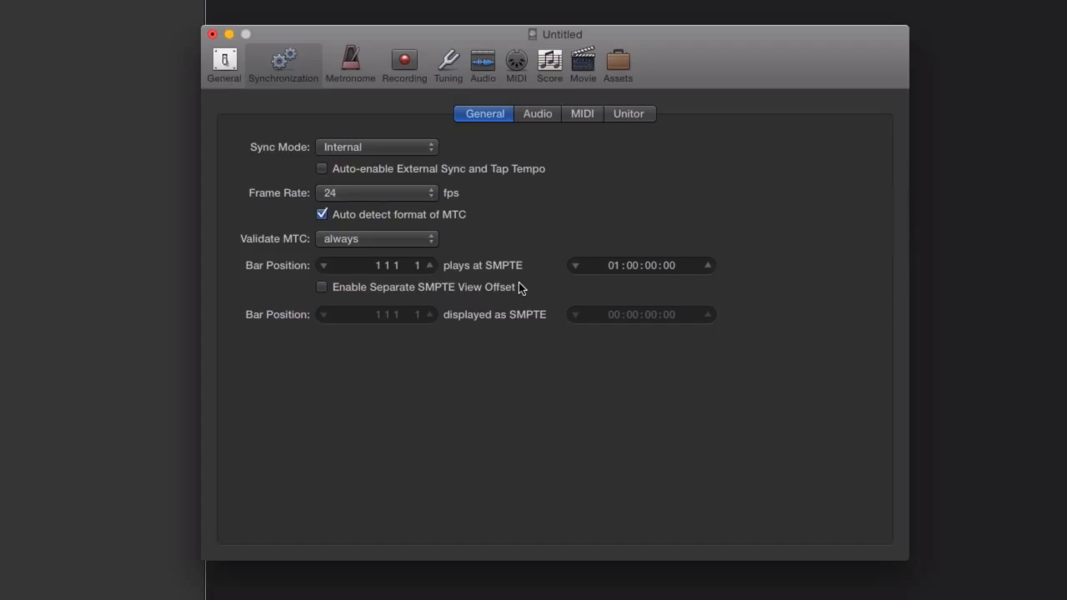
Step: Set bar position 1 1 1 1 to play at SMPTE 00:59:09:01 and close the project settings
{"action": "double_click", "coordinate": [615, 265]}
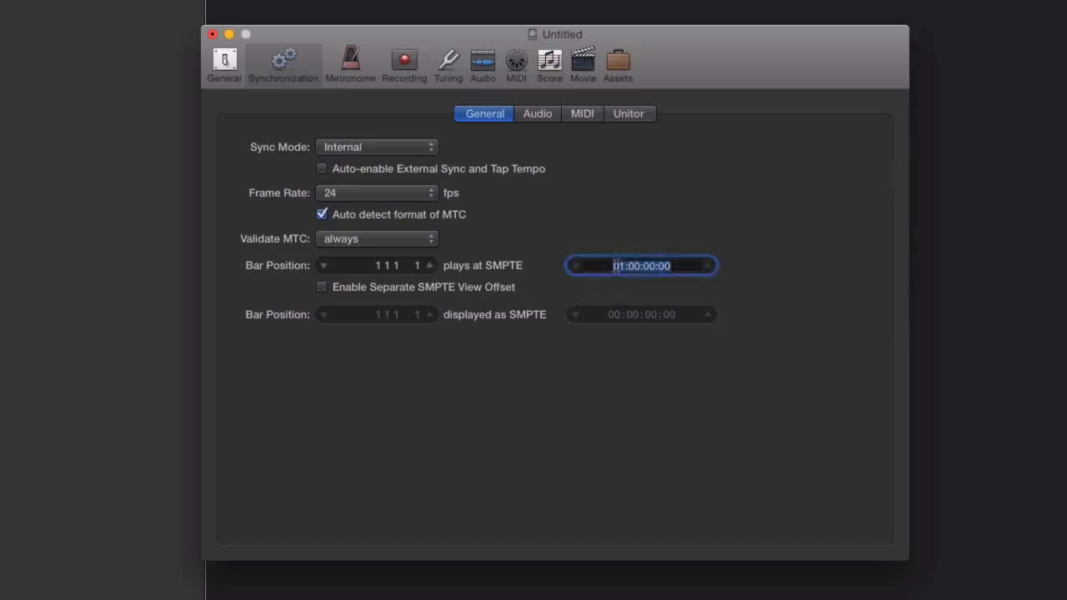
{"action": "left_click", "coordinate": [617, 265]}
{"action": "type", "text": "0:"}
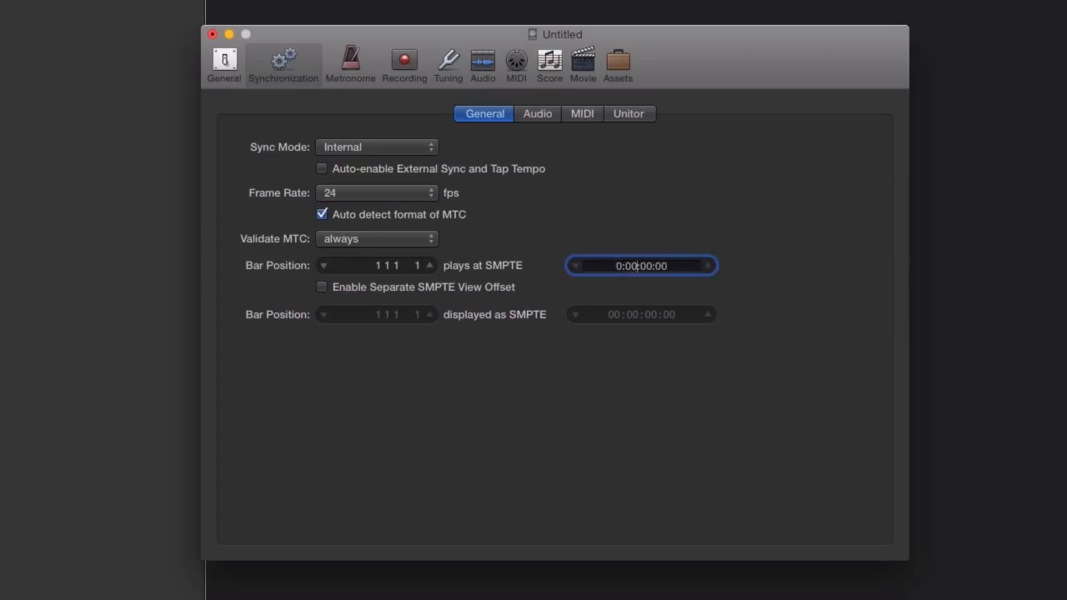
{"action": "type", "text": "59"}
{"action": "key", "text": "Right"}
{"action": "key", "text": "Right"}
{"action": "key", "text": "Right"}
{"action": "key", "text": "BackSpace"}
{"action": "type", "text": "9"}
{"action": "key", "text": "Right"}
{"action": "key", "text": "Right"}
{"action": "key", "text": "Right"}
{"action": "key", "text": "BackSpace"}
{"action": "type", "text": "1"}
{"action": "key", "text": "Return"}
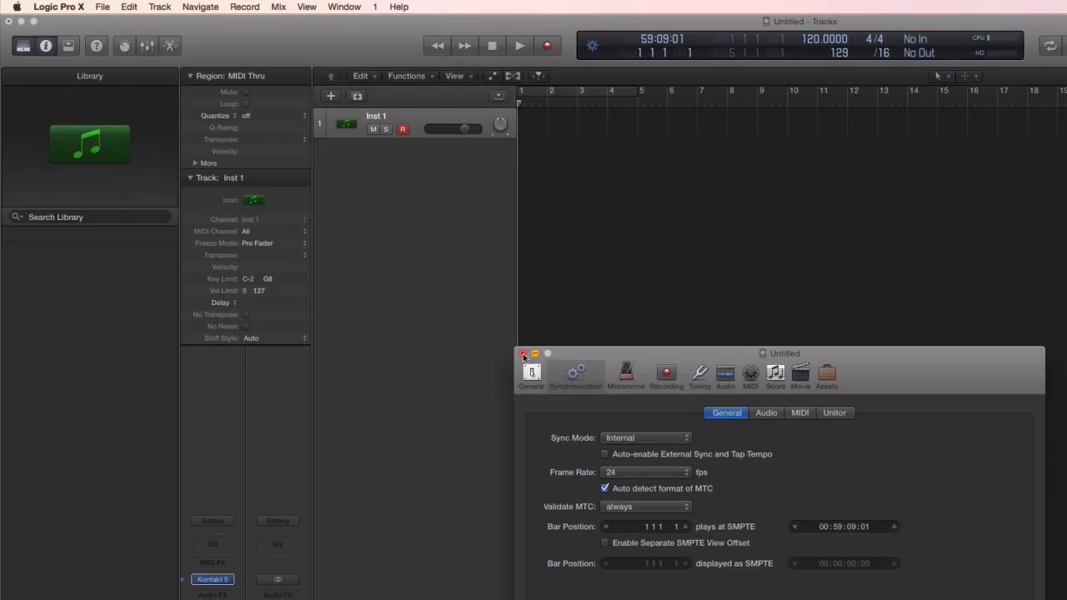
{"action": "left_click", "coordinate": [523, 354]}
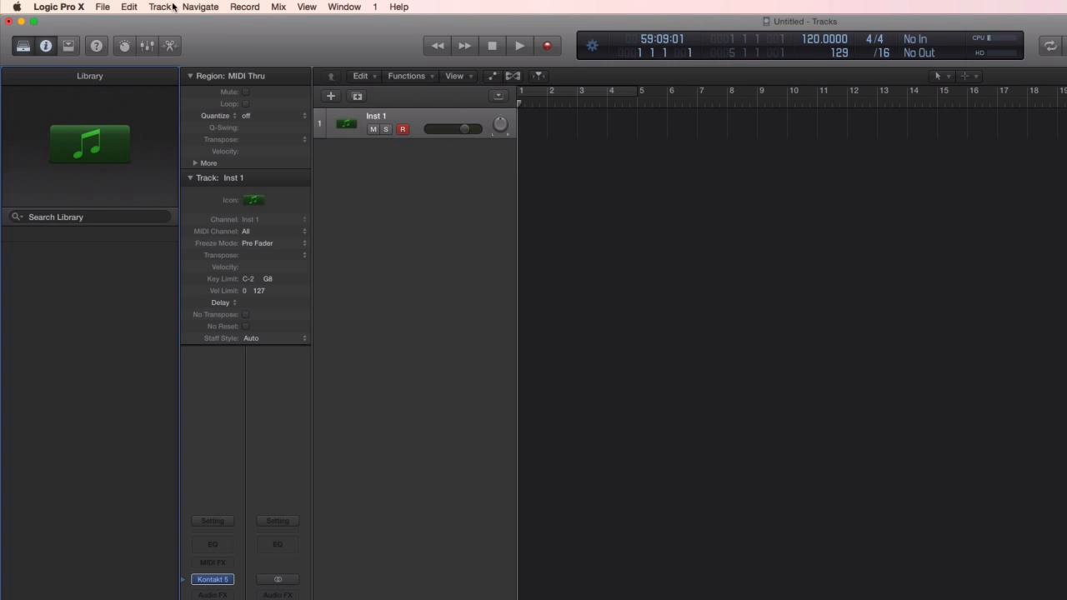
Step: Open the movie Chevy Camaro v06.mp4 from Documents > FS-391 > Camaro Proof Of Concept, extracting its audio track as well
{"action": "left_click", "coordinate": [103, 7]}
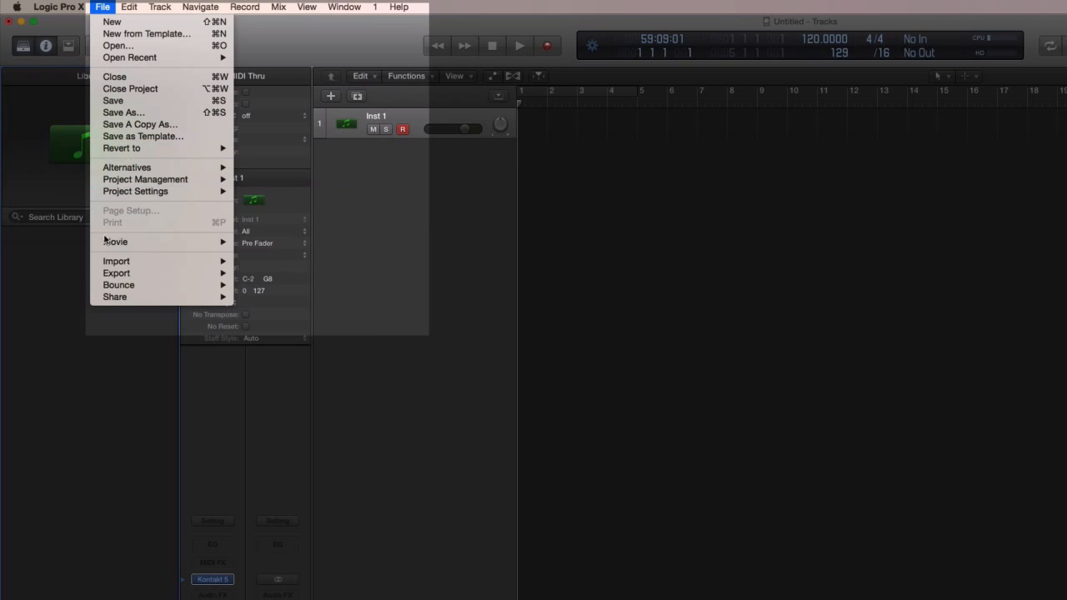
{"action": "mouse_move", "coordinate": [107, 241]}
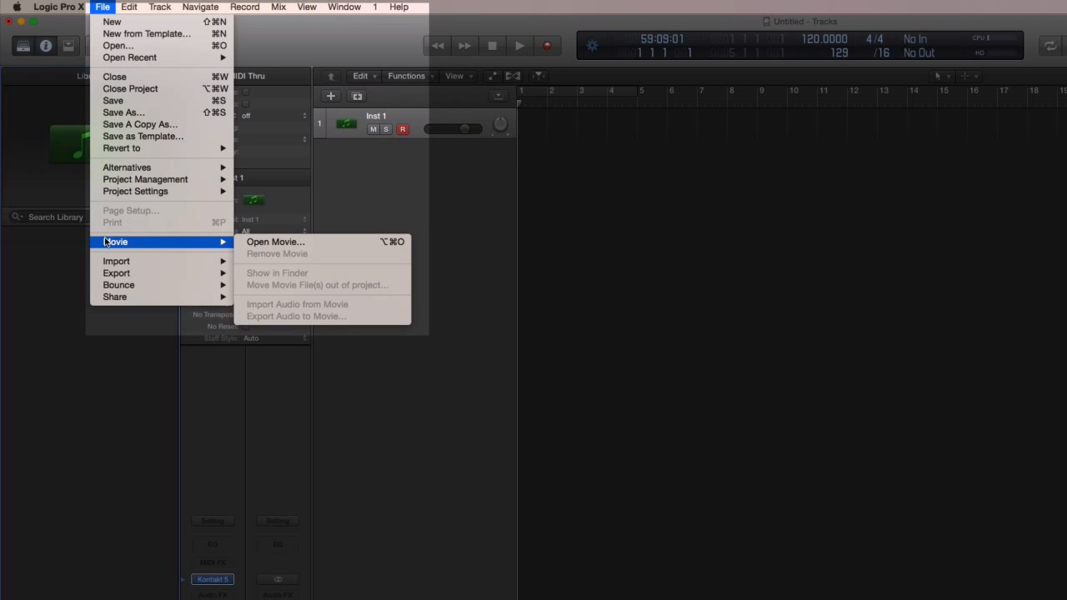
{"action": "left_click", "coordinate": [277, 242]}
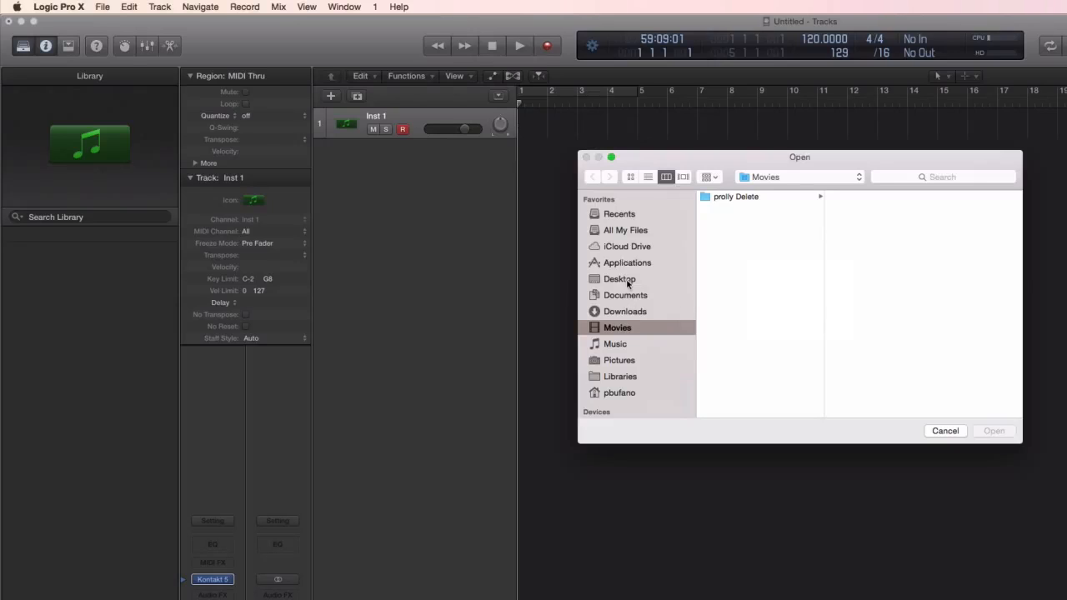
{"action": "left_click", "coordinate": [627, 297]}
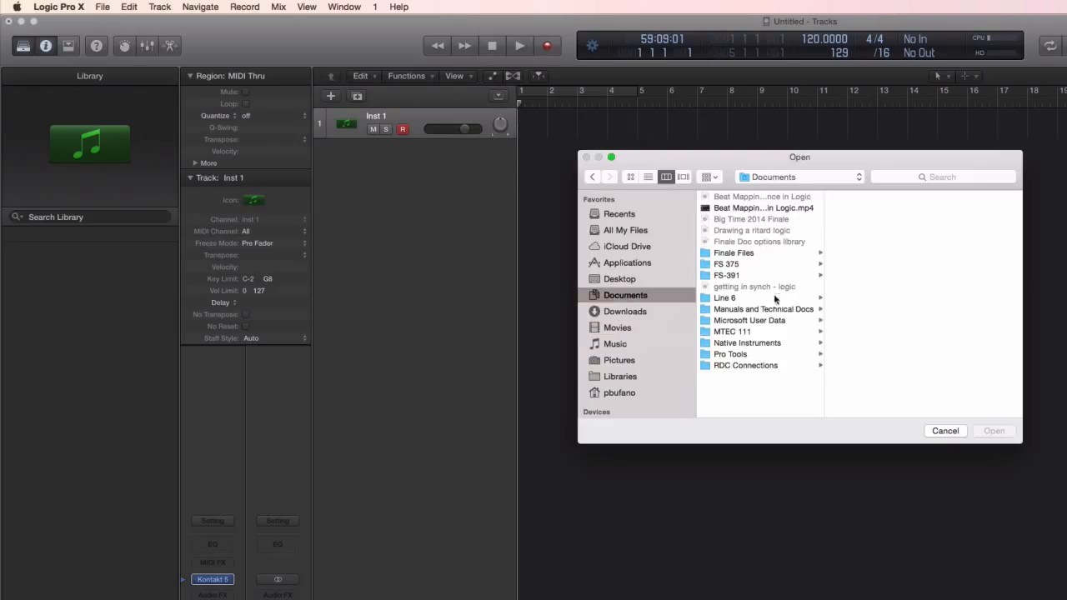
{"action": "left_click", "coordinate": [754, 275]}
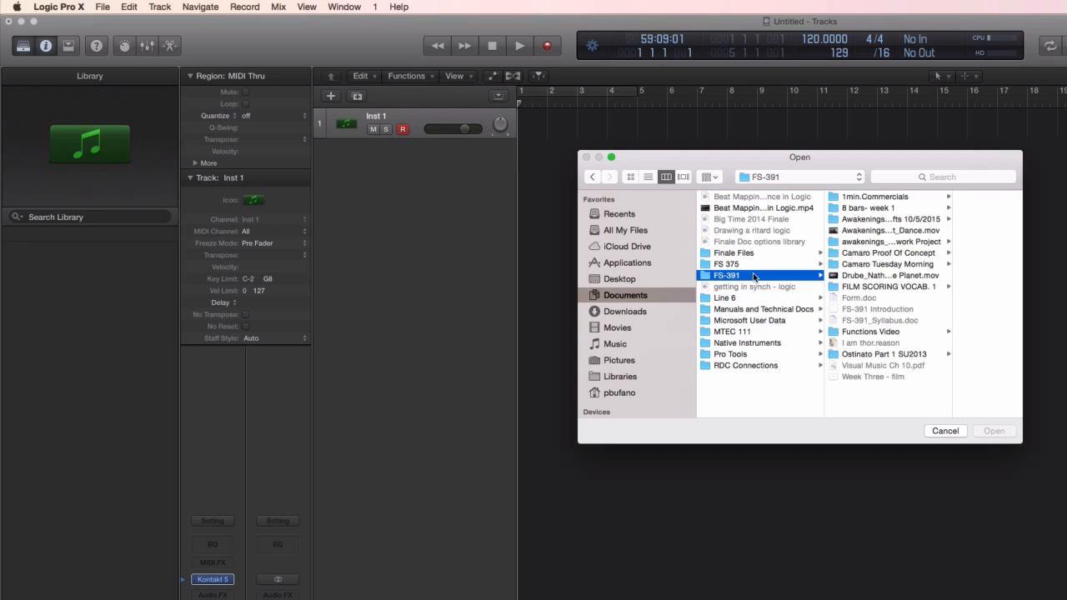
{"action": "left_click", "coordinate": [922, 253]}
{"action": "left_click", "coordinate": [961, 208]}
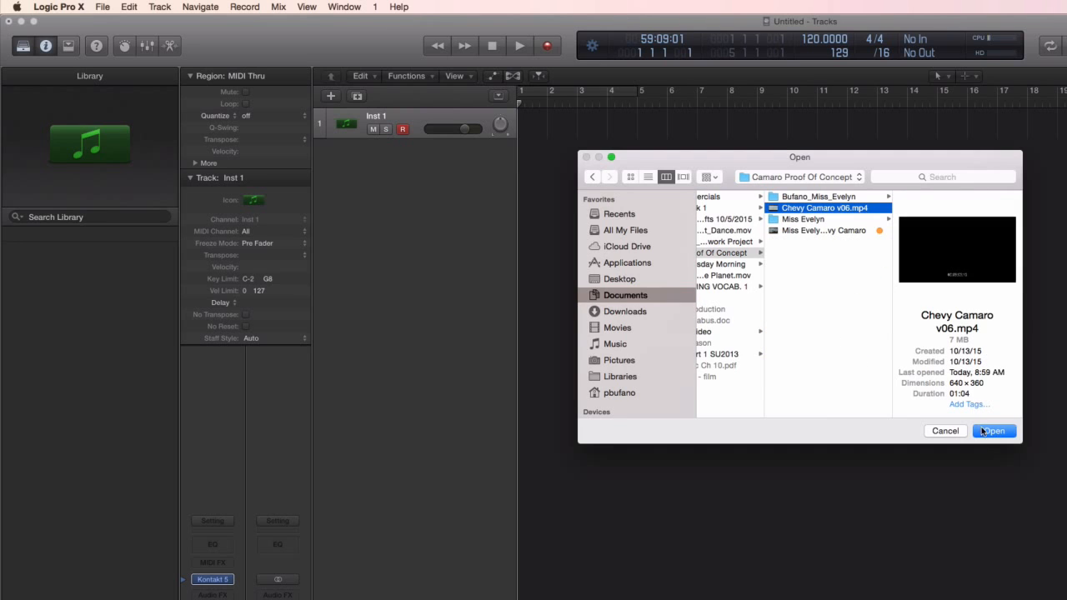
{"action": "left_click", "coordinate": [994, 433]}
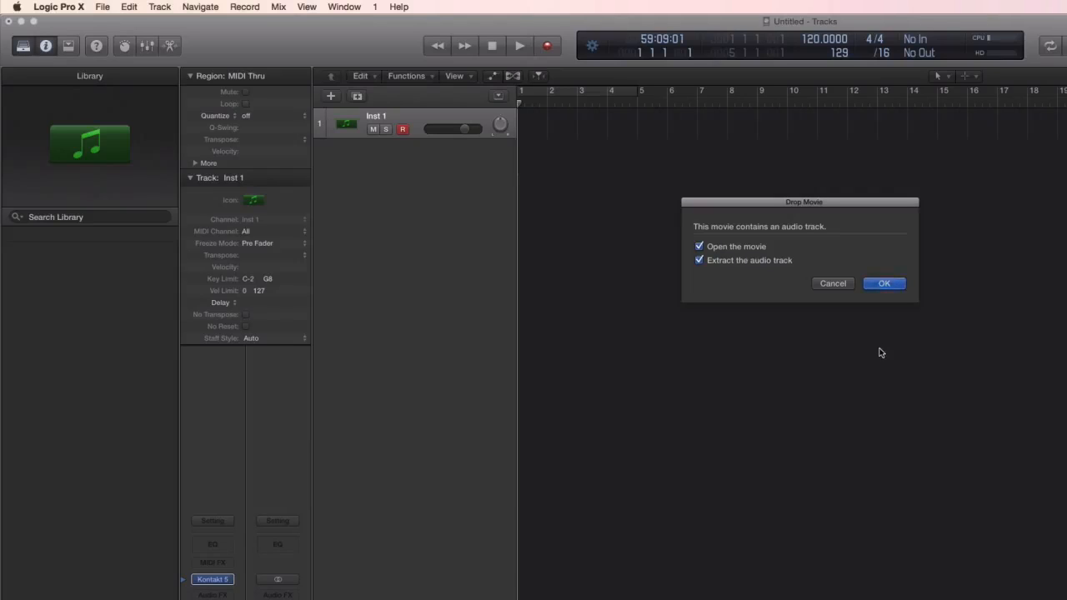
{"action": "left_click", "coordinate": [892, 285]}
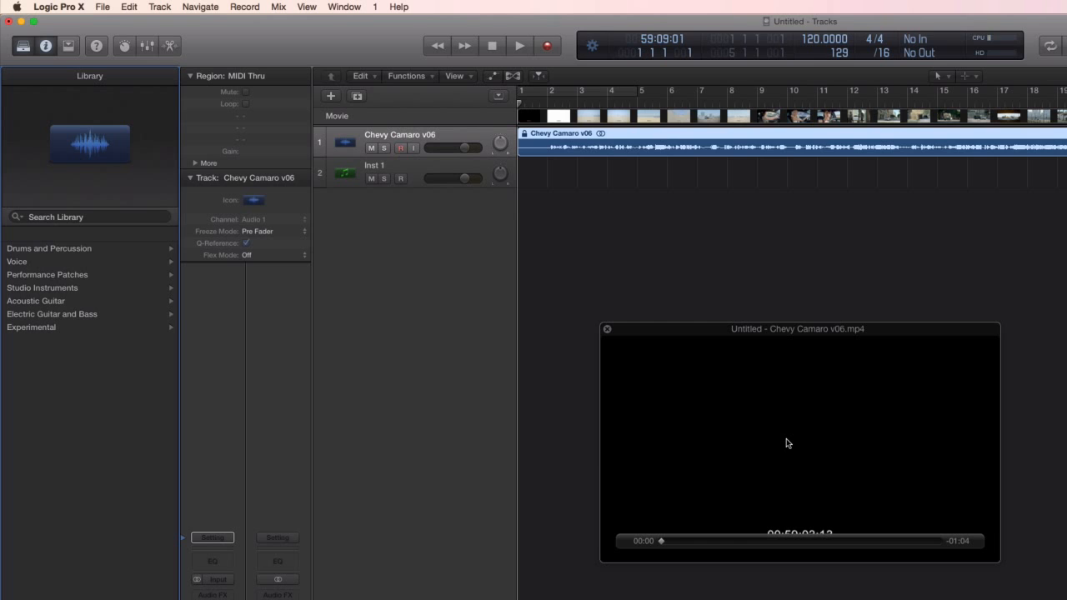
Step: Set the movie position to 00:59:03:13 in the movie project settings, unmute the movie and close the settings
{"action": "right_click", "coordinate": [787, 442]}
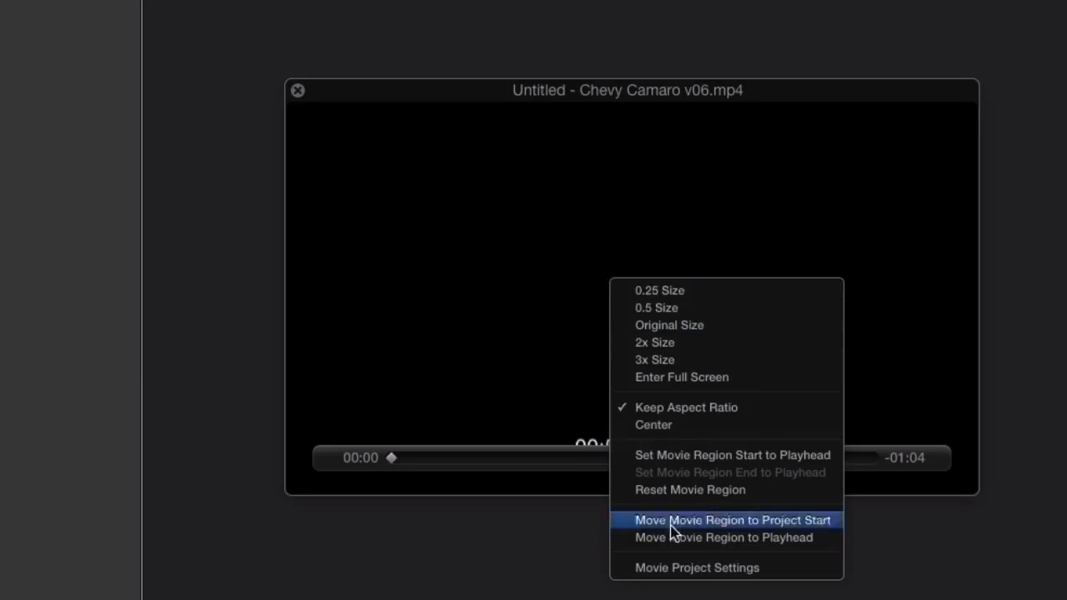
{"action": "left_click", "coordinate": [680, 569]}
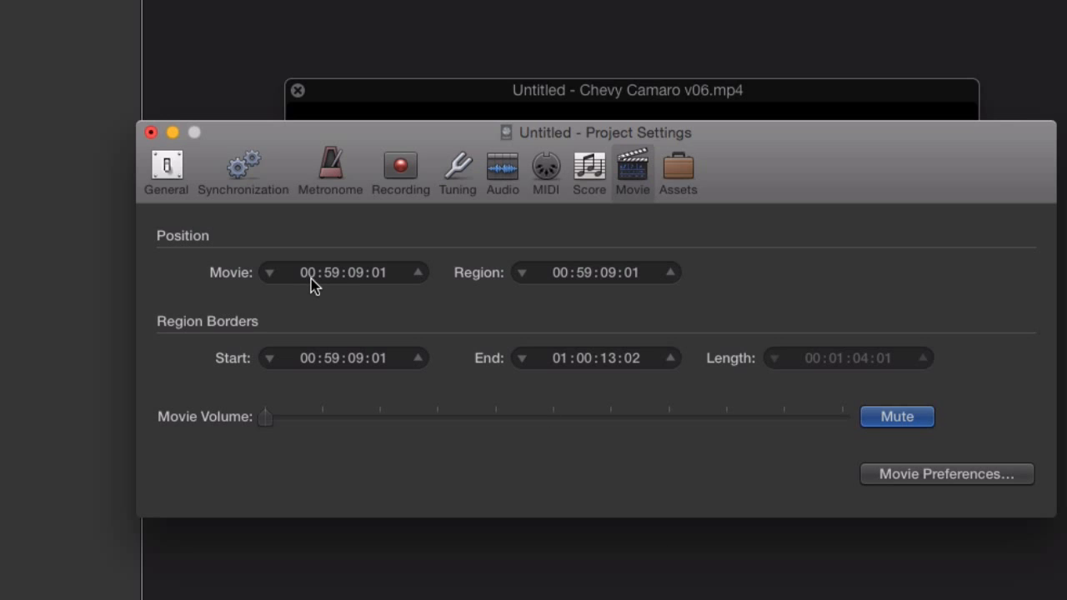
{"action": "double_click", "coordinate": [355, 280]}
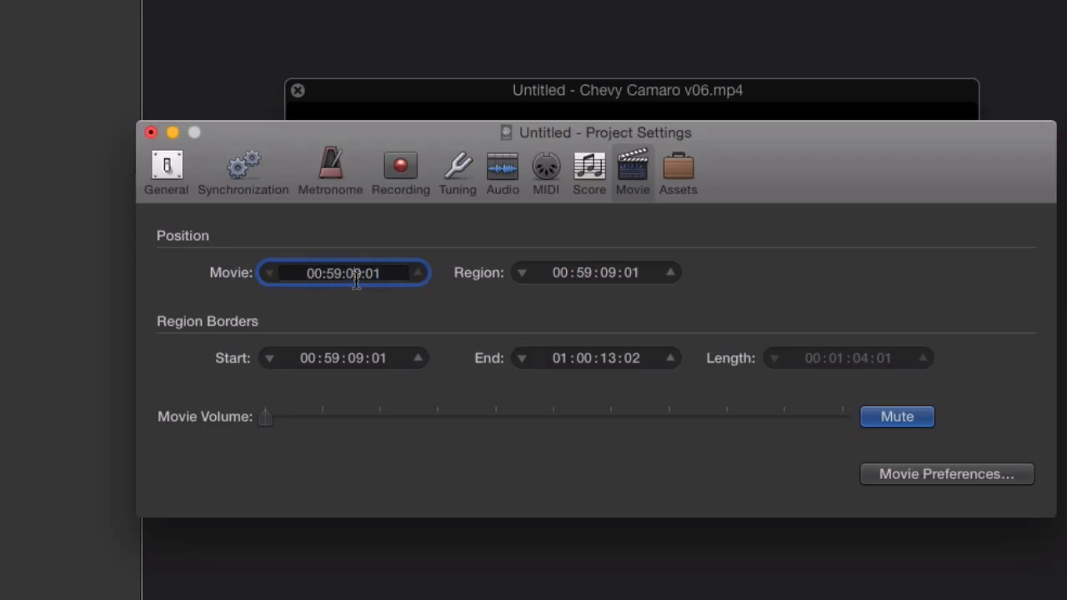
{"action": "double_click", "coordinate": [356, 280]}
{"action": "type", "text": "03"}
{"action": "left_click", "coordinate": [387, 275]}
{"action": "key", "text": "BackSpace"}
{"action": "key", "text": "BackSpace"}
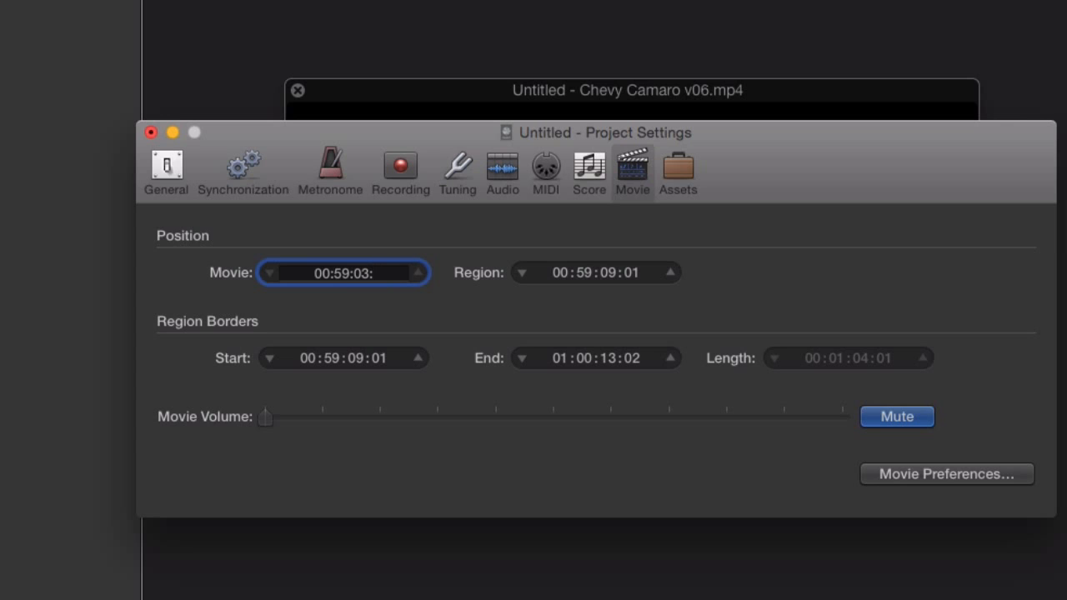
{"action": "type", "text": "13"}
{"action": "key", "text": "Return"}
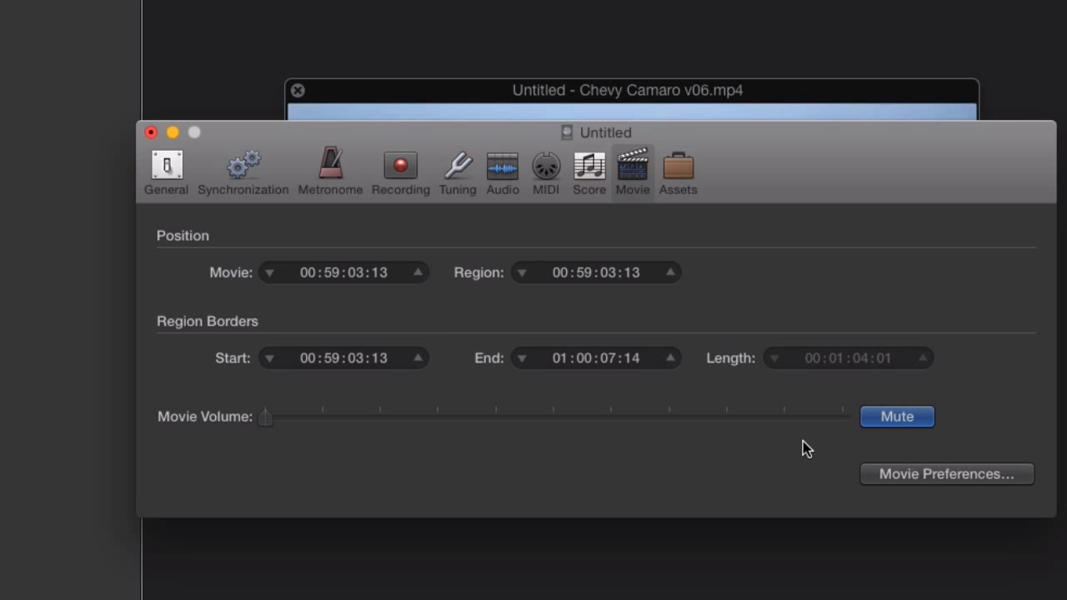
{"action": "left_click", "coordinate": [890, 420]}
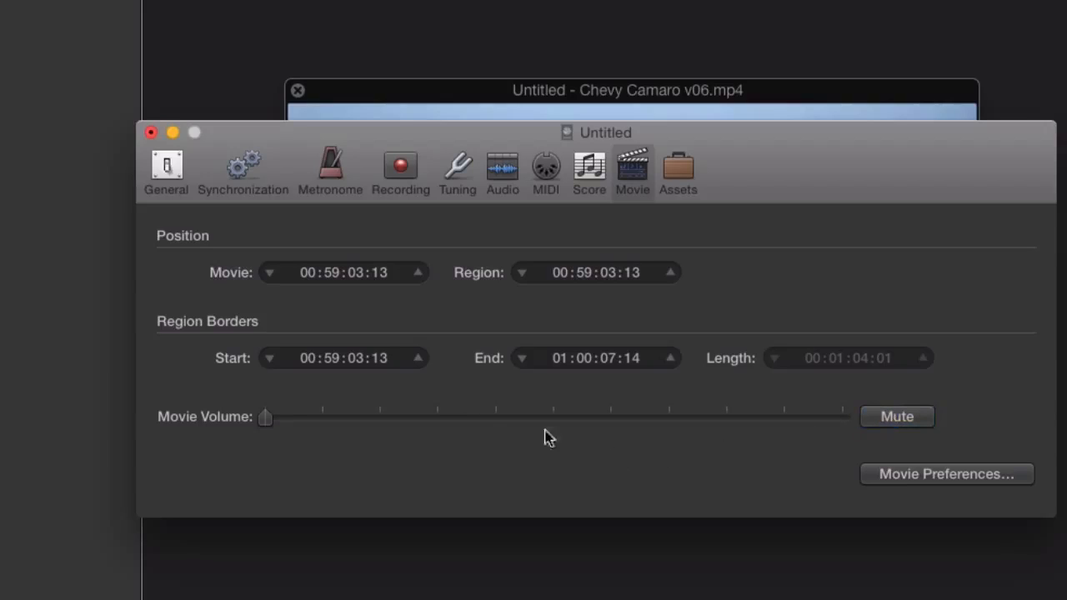
{"action": "left_click", "coordinate": [151, 133]}
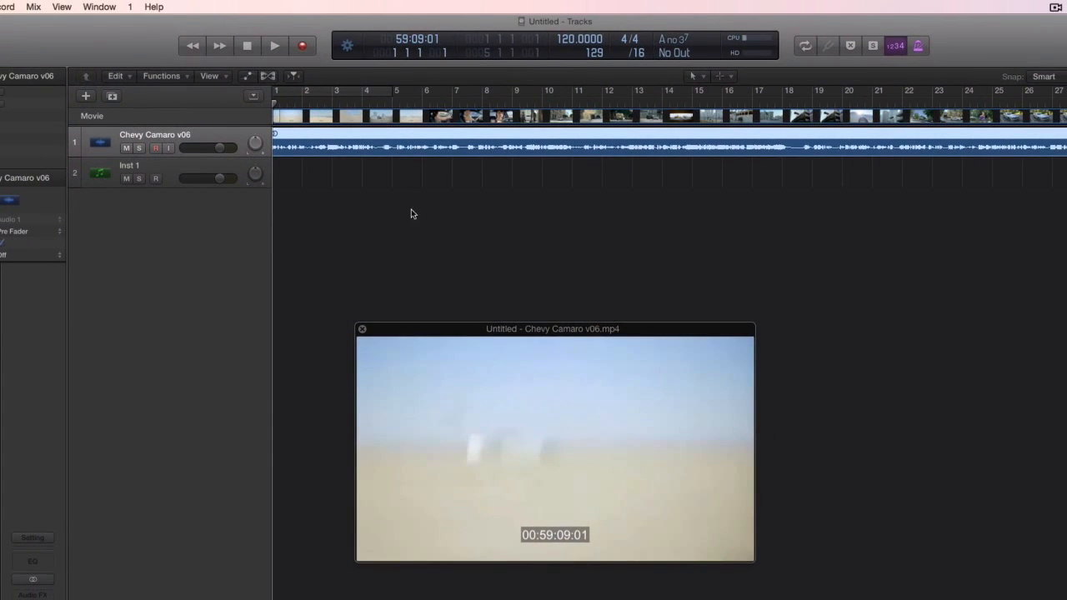
Step: Move the playhead to bar 27 to compare the movie's burned-in timecode with the project's SMPTE time, and return to bar 1
{"action": "left_click", "coordinate": [1049, 101]}
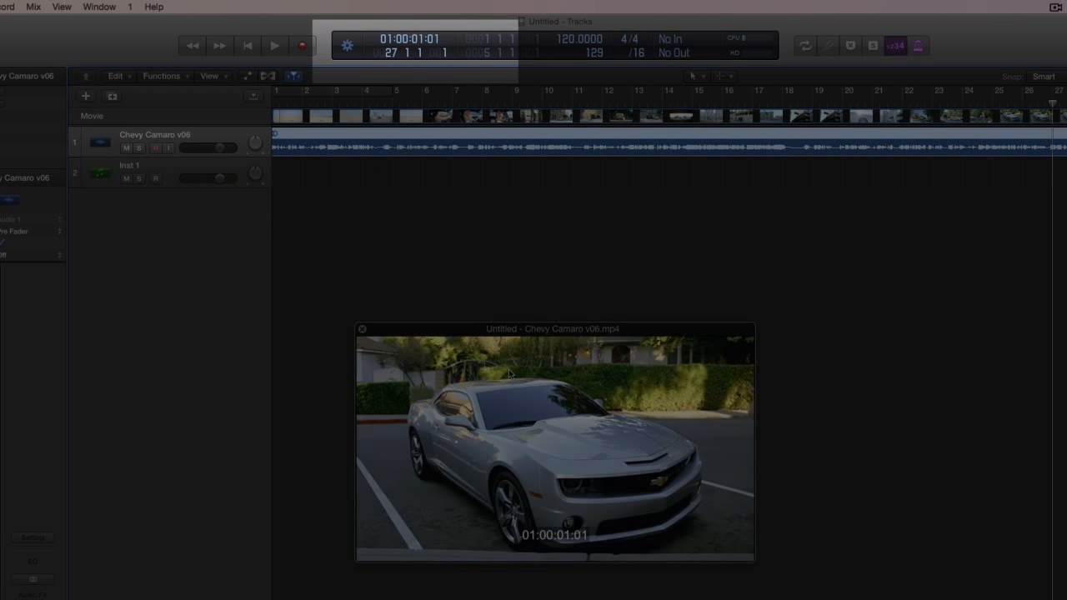
{"action": "mouse_move", "coordinate": [527, 514]}
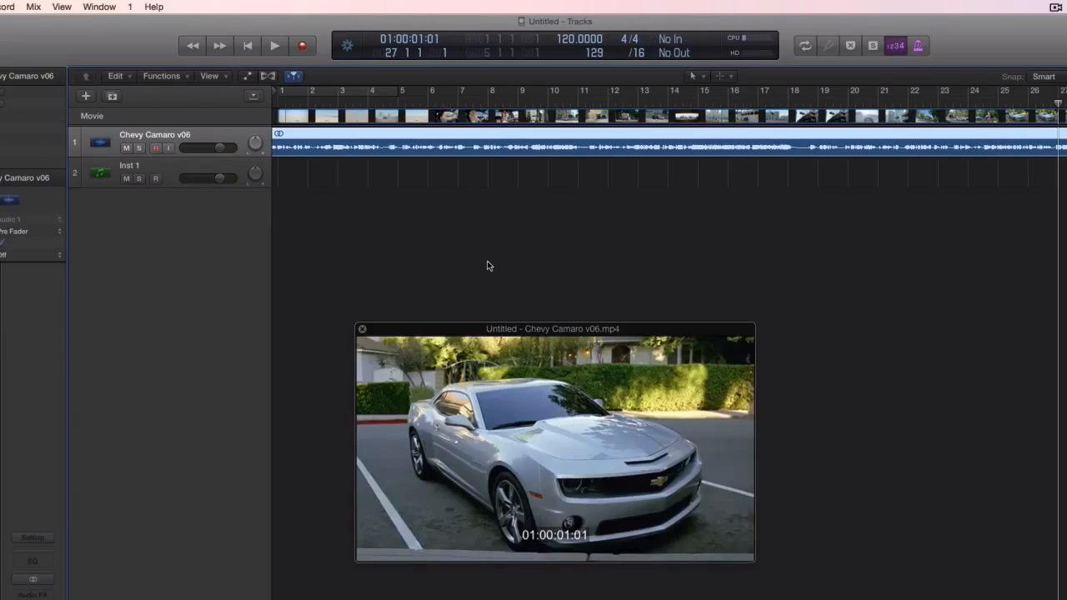
{"action": "key", "text": "Return"}
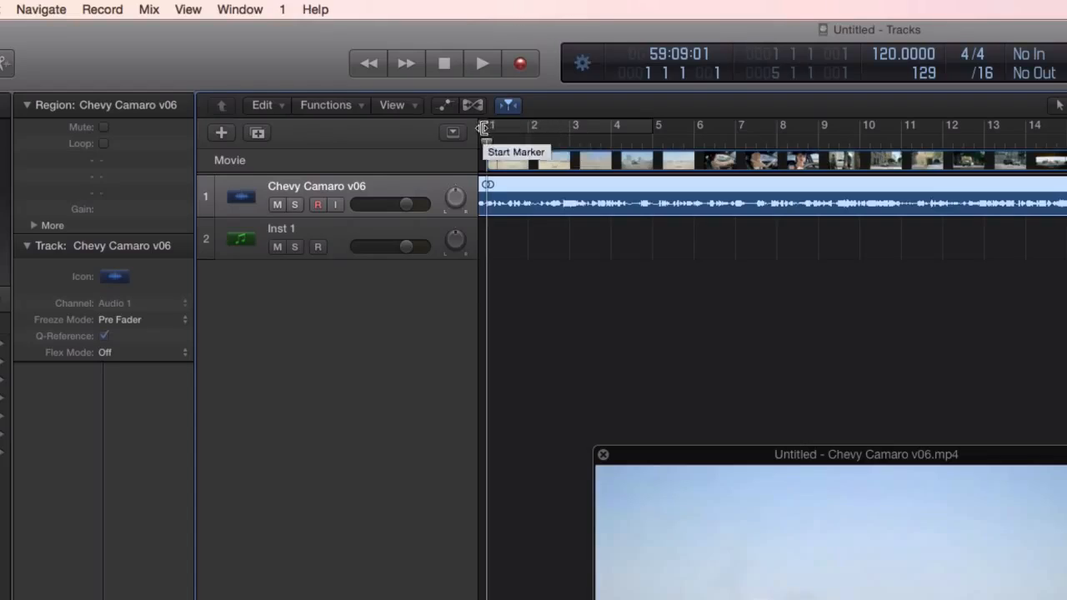
Step: Extend the project start back to bar -2 and scrub the playhead from bar 1 to bar 17 to check the movie's sync
{"action": "left_click_drag", "start_coordinate": [483, 128], "coordinate": [387, 125]}
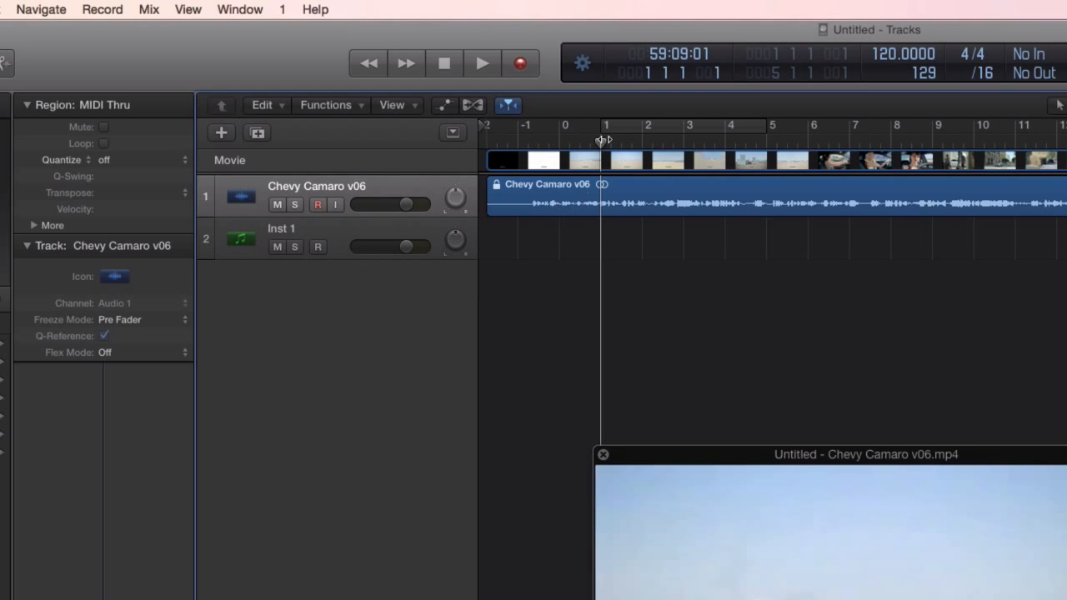
{"action": "left_click_drag", "start_coordinate": [604, 139], "coordinate": [754, 140]}
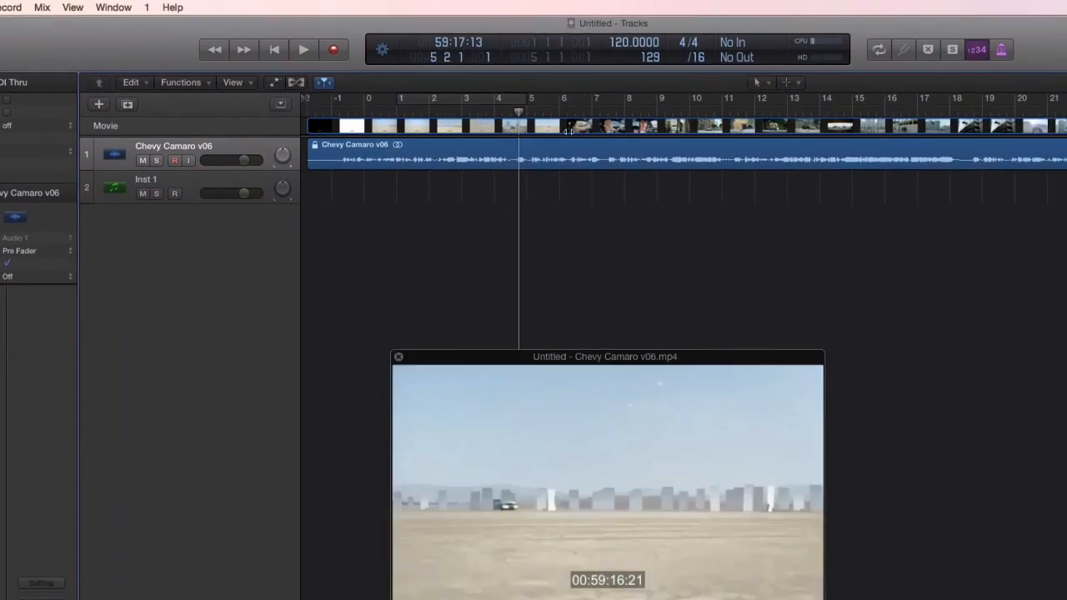
{"action": "left_click_drag", "start_coordinate": [569, 132], "coordinate": [921, 144]}
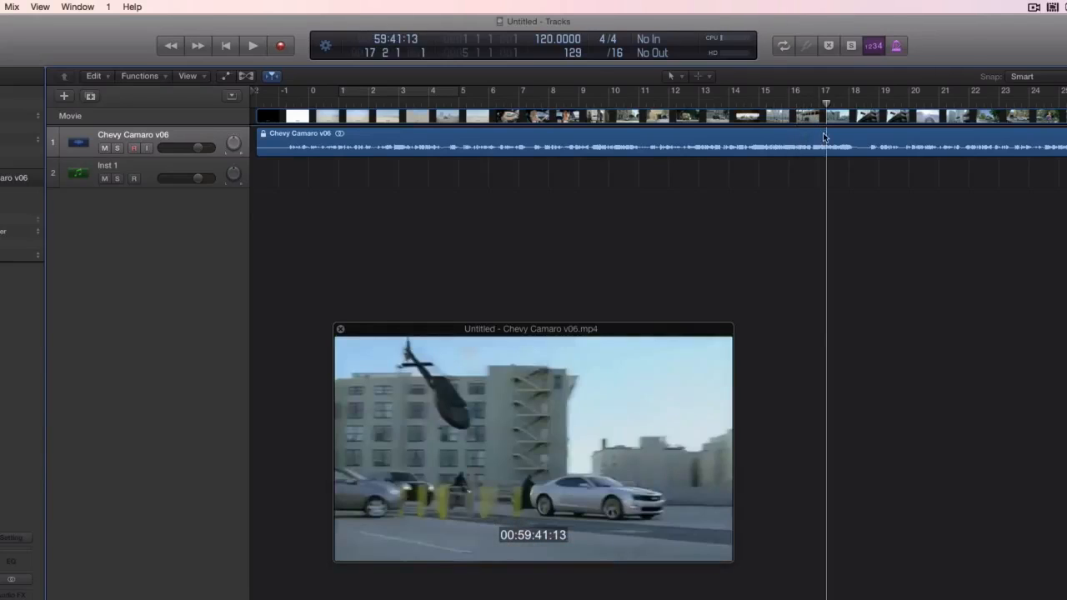
{"action": "mouse_move", "coordinate": [488, 439]}
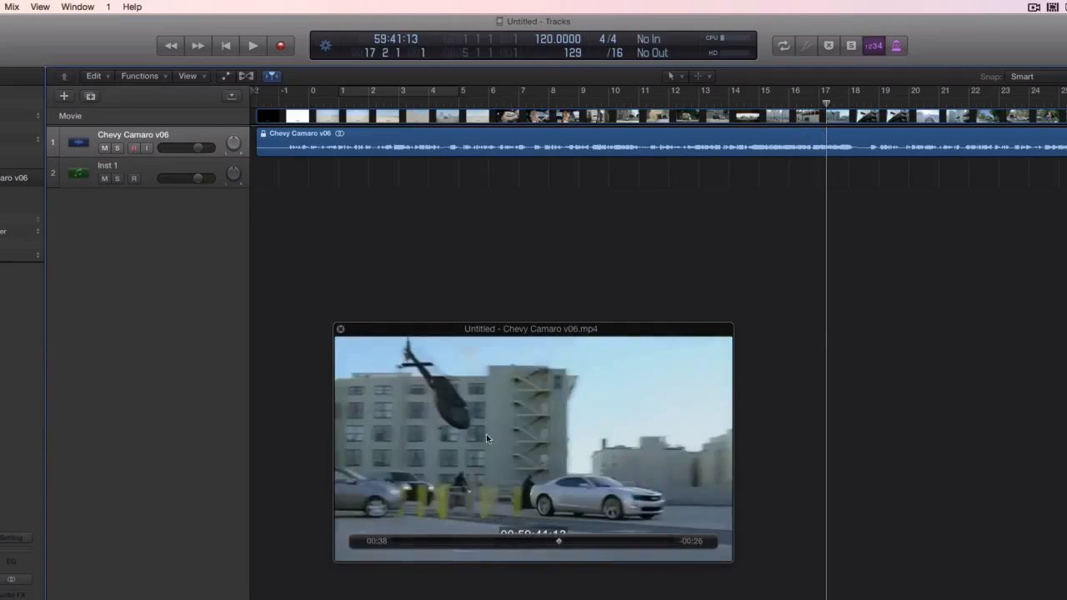